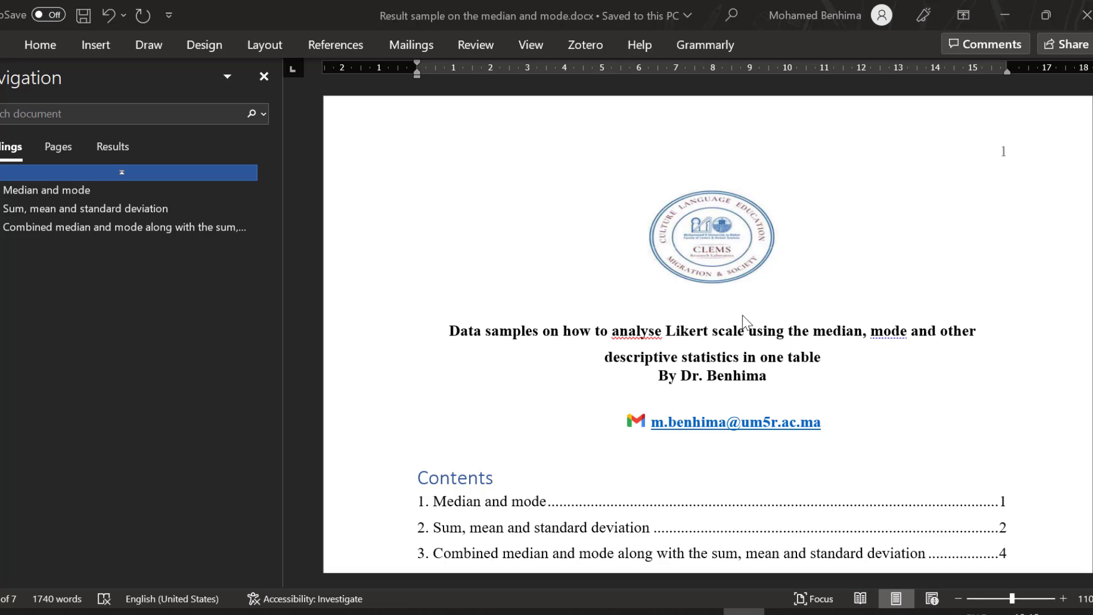
Step: Scroll past the Median and mode table to section 2's Sum, mean and standard deviation table
scroll(786, 318, down, 3)
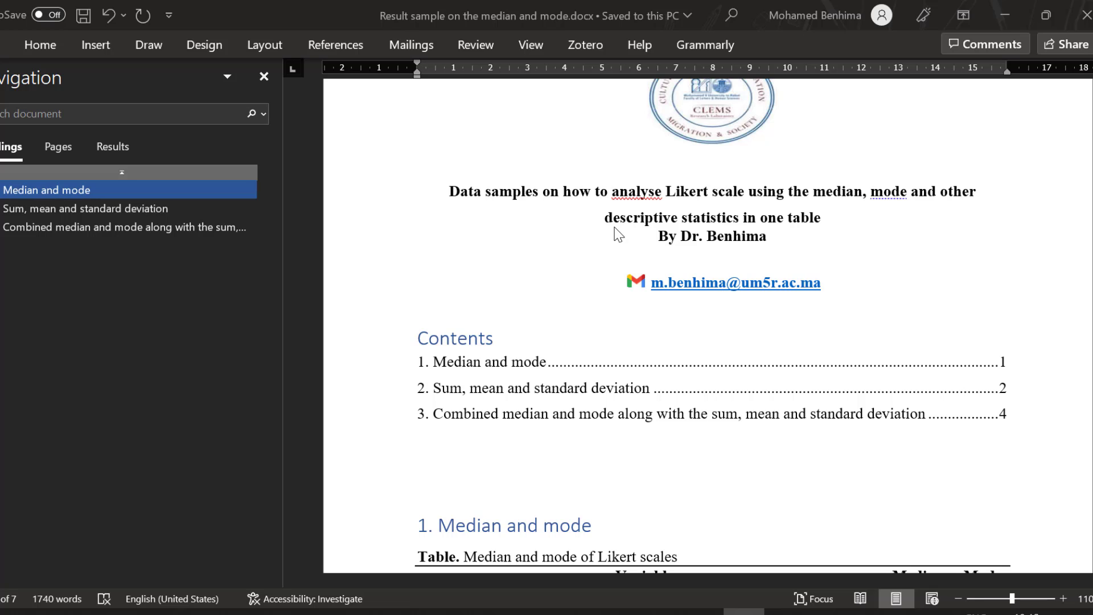
scroll(521, 387, down, 4)
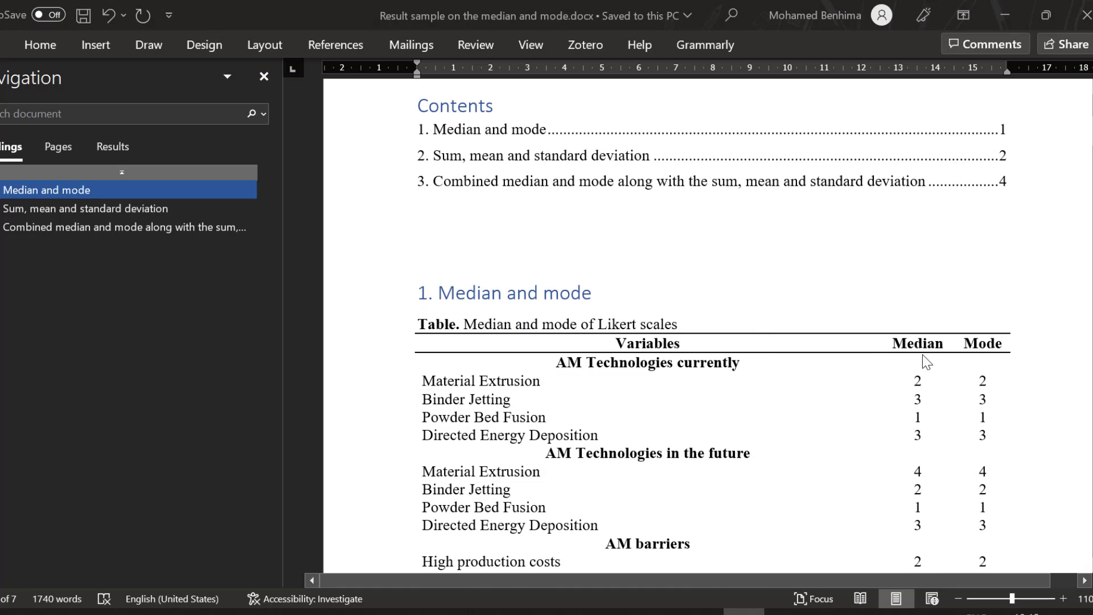
scroll(544, 358, down, 4)
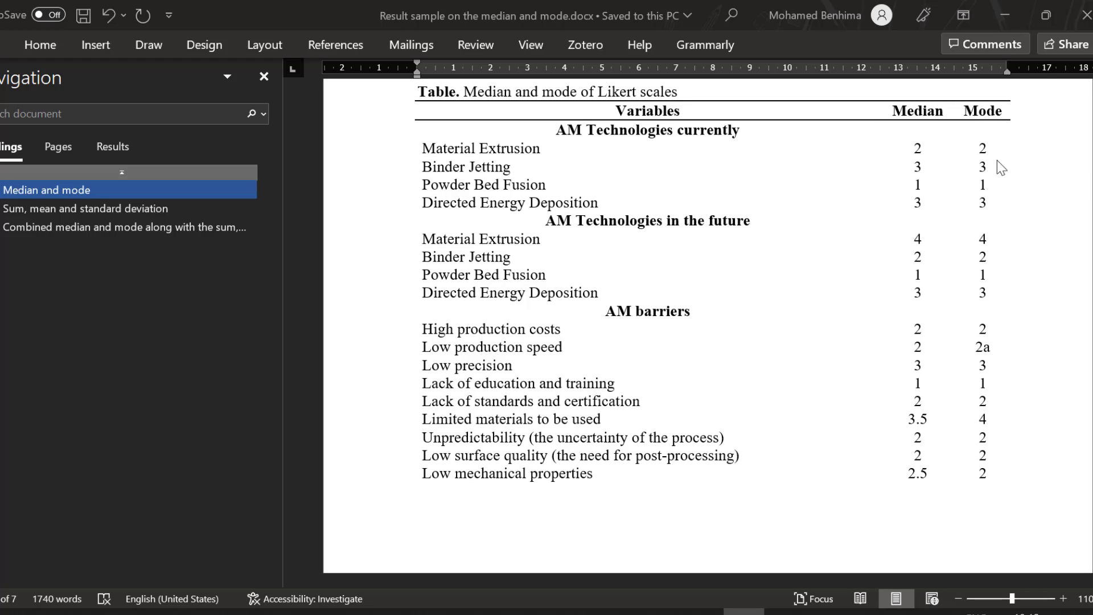
scroll(831, 253, down, 20)
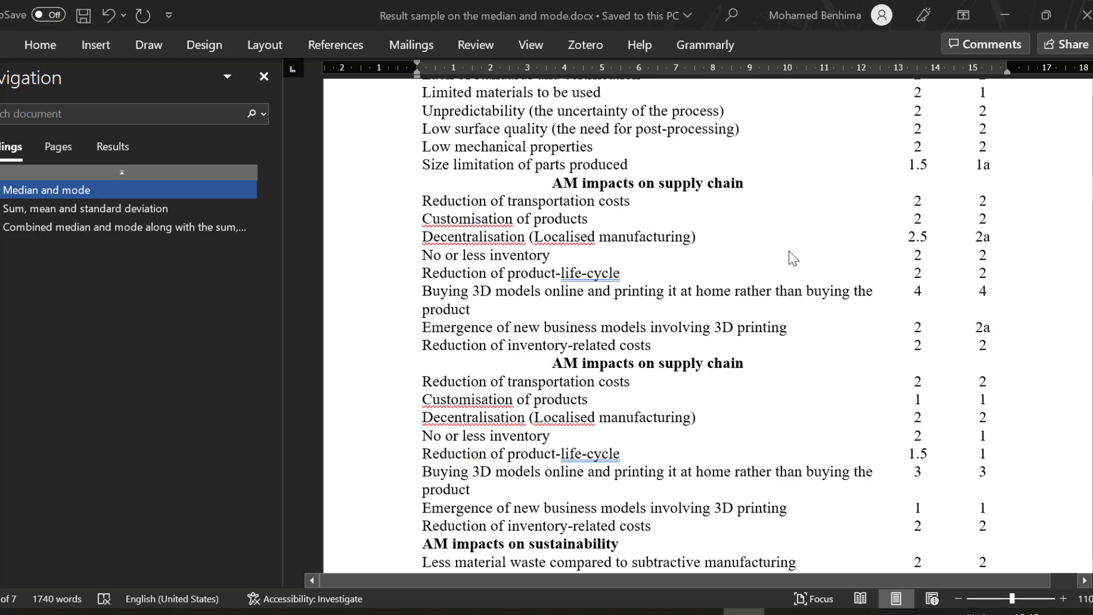
scroll(793, 258, down, 3)
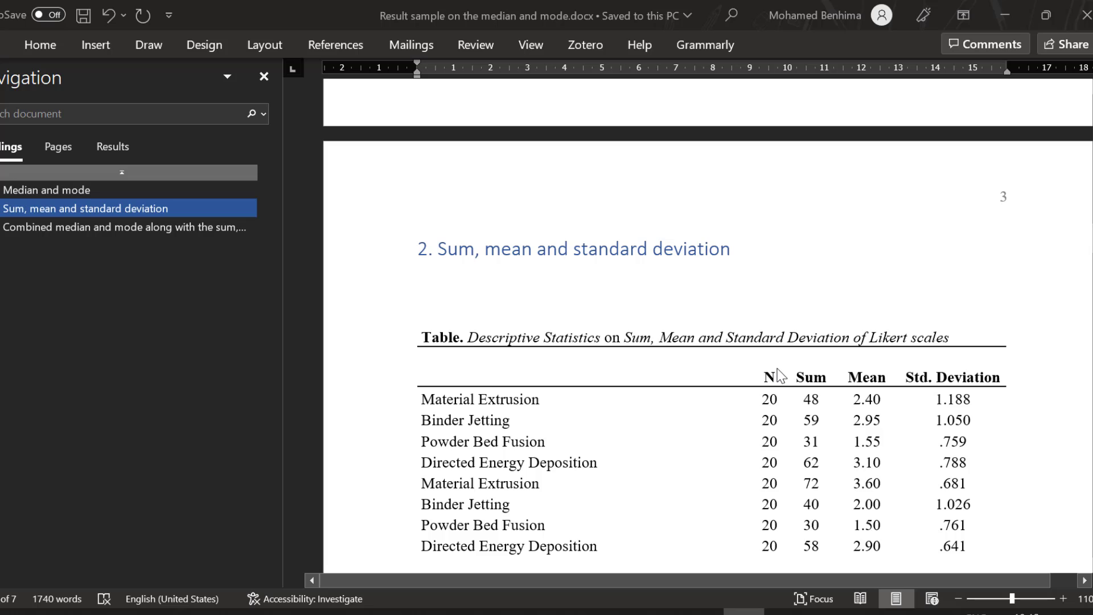
Step: Scroll through the Sum, mean and SD table down to the section 3 combined heading
scroll(783, 378, down, 1)
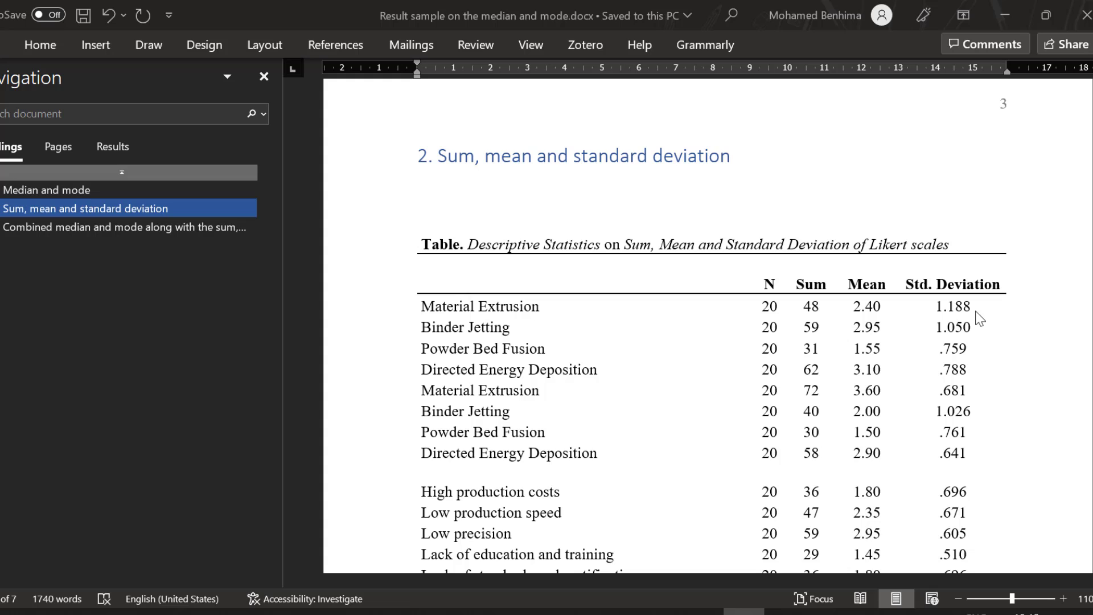
scroll(743, 316, down, 12)
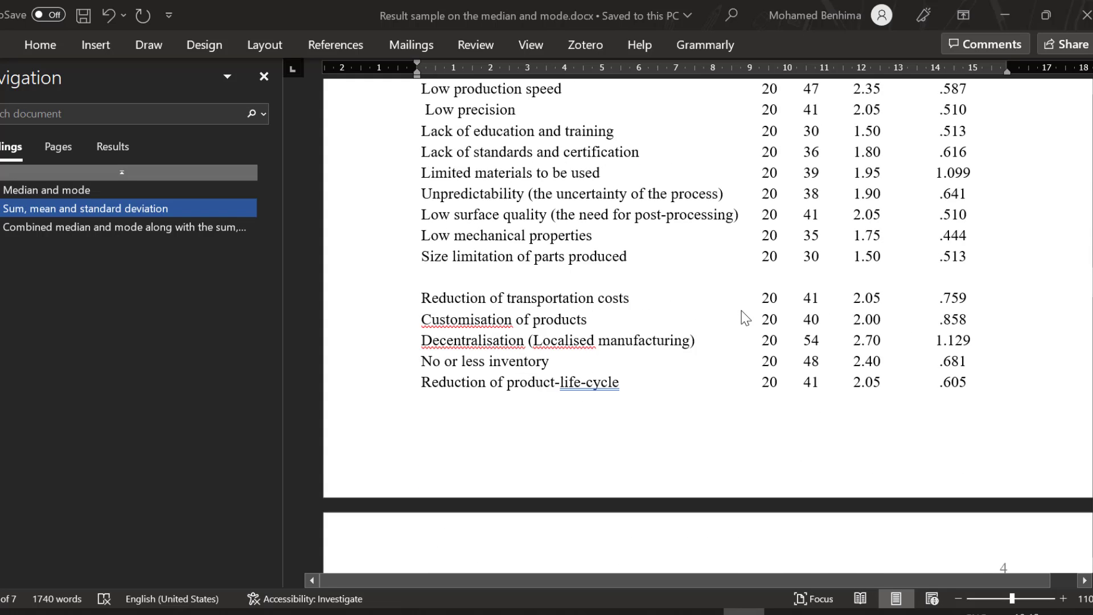
scroll(741, 310, down, 15)
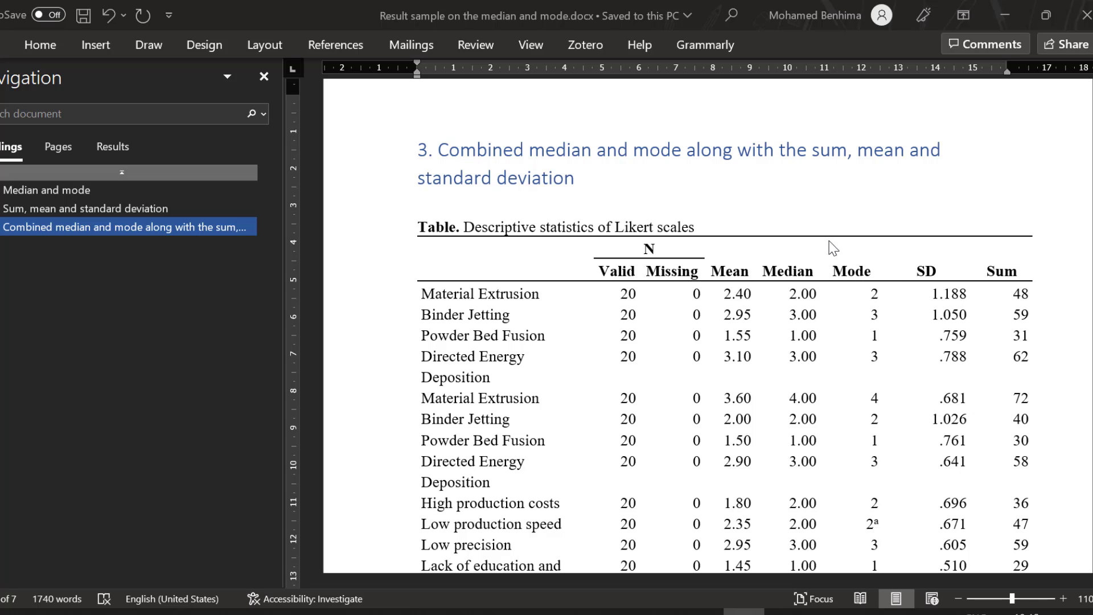
Step: Review the section 3 combined table, then switch to the SPSS Data Editor's Variable View
scroll(489, 235, down, 3)
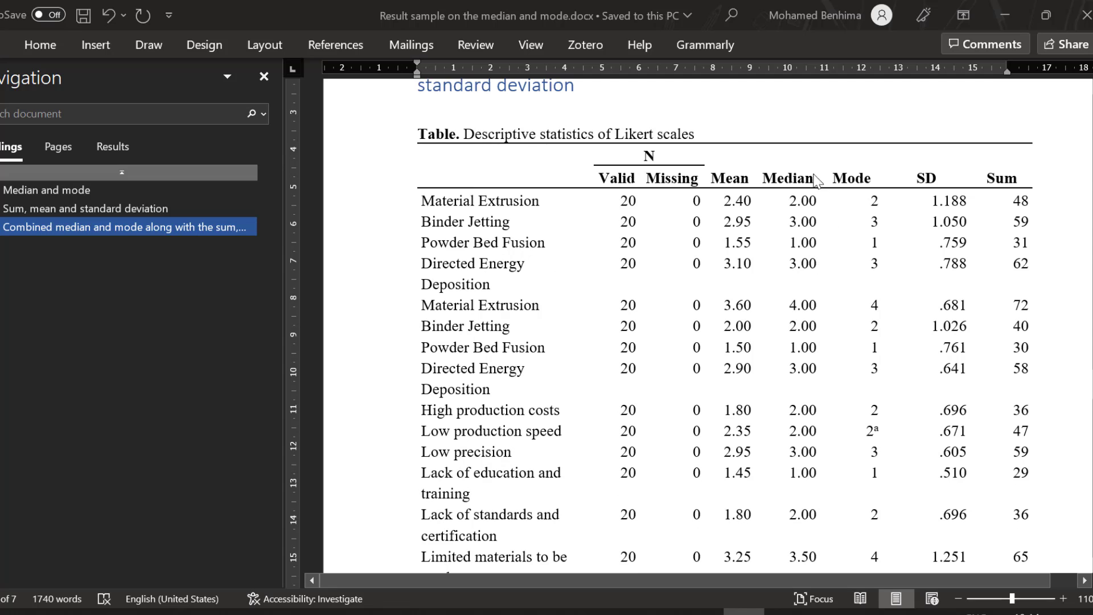
scroll(668, 230, down, 15)
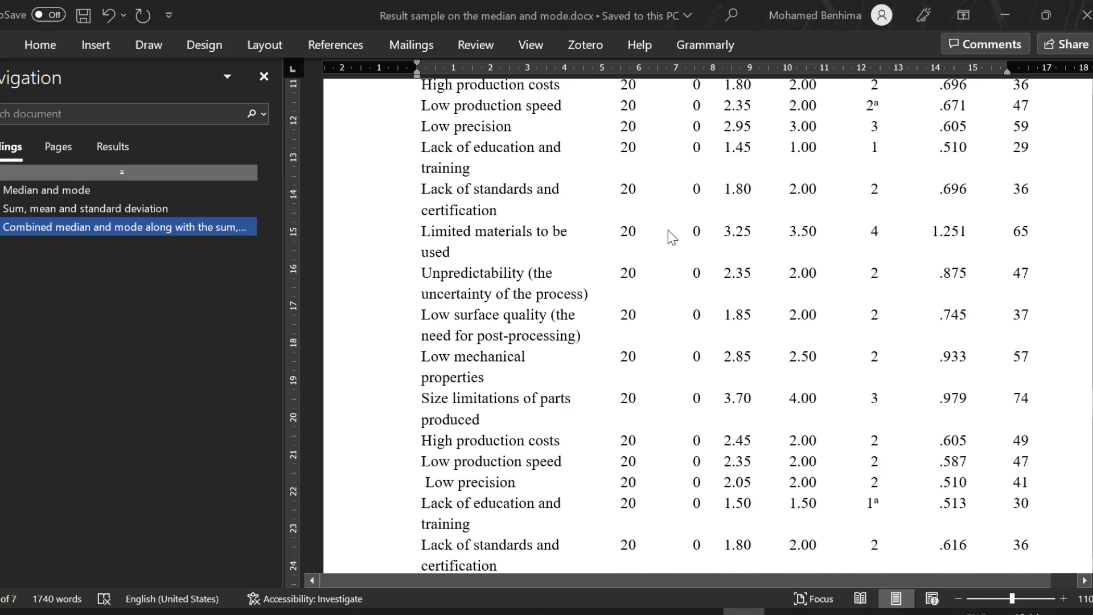
scroll(667, 230, up, 20)
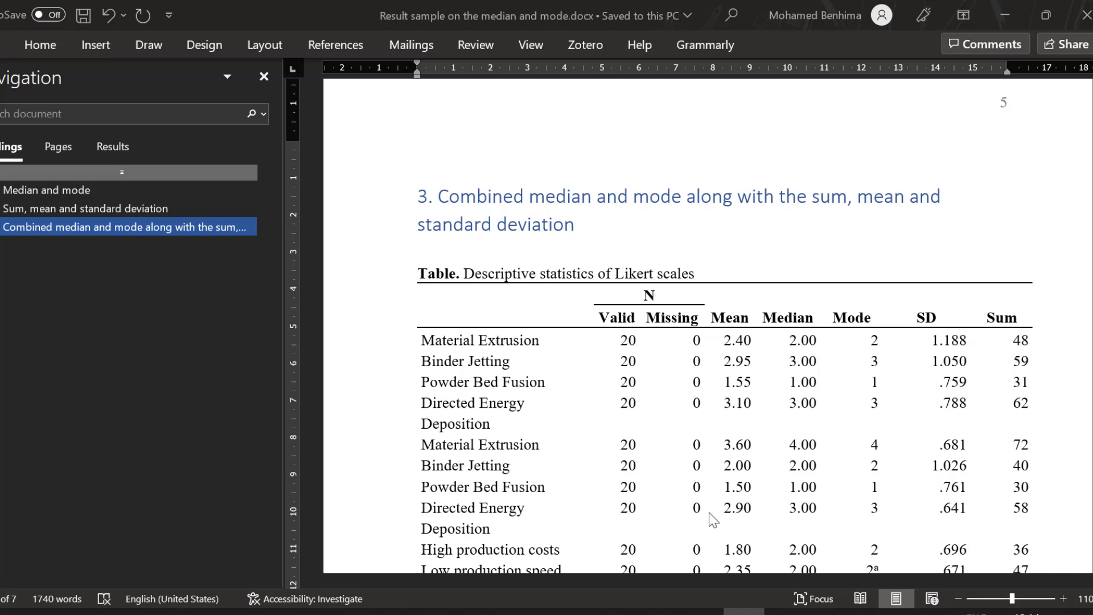
key(alt+Tab)
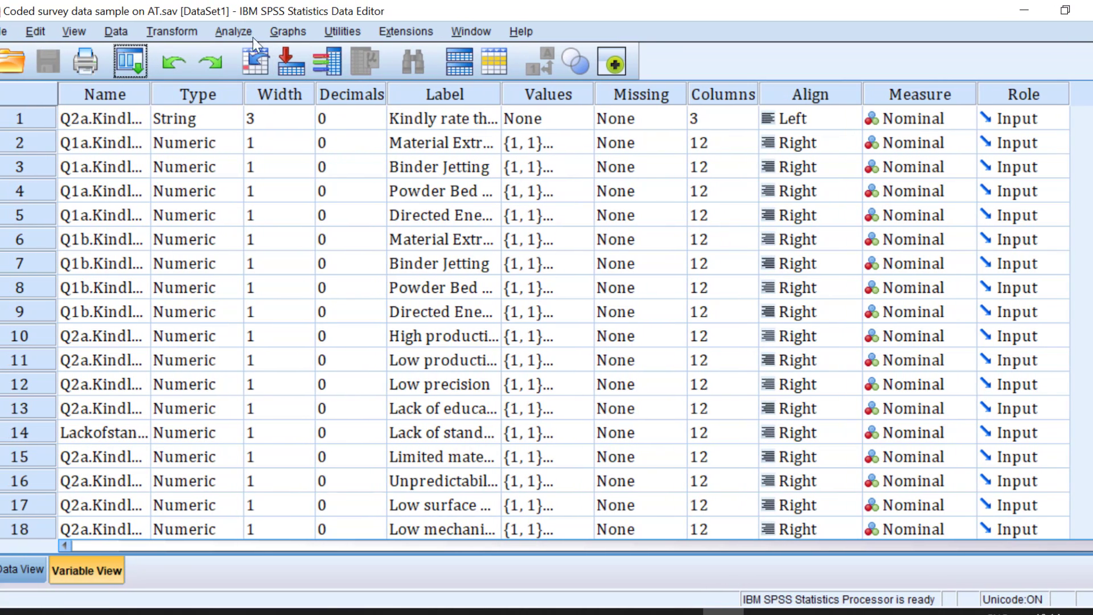
Step: Check the 1–5 value labels of Material Extrusion and Lack of education
drag(487, 144, 478, 288)
click(595, 142)
click(583, 142)
click(580, 142)
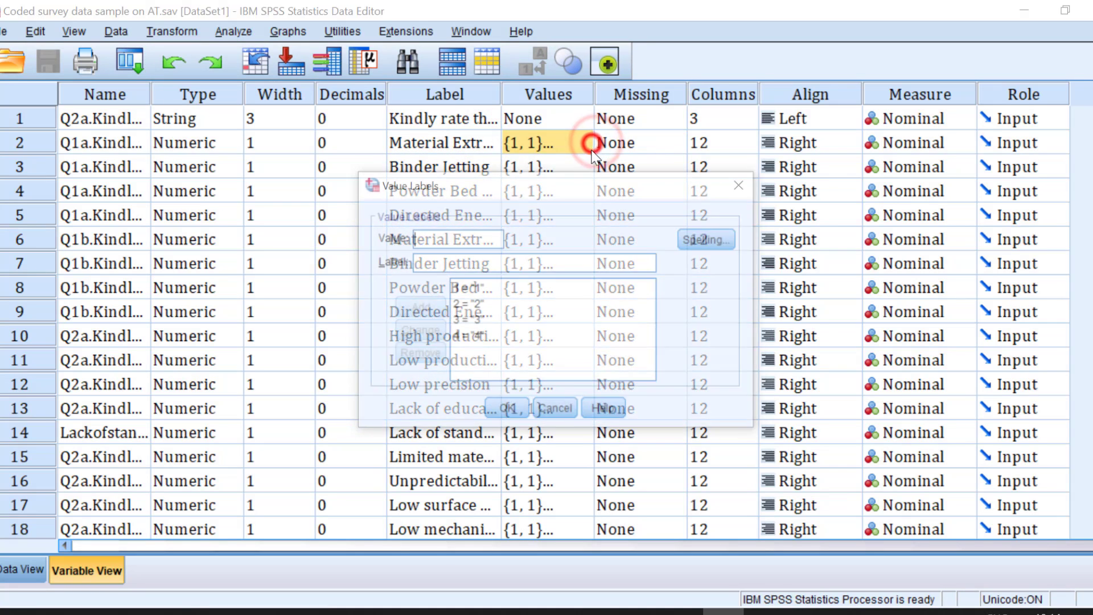
click(750, 182)
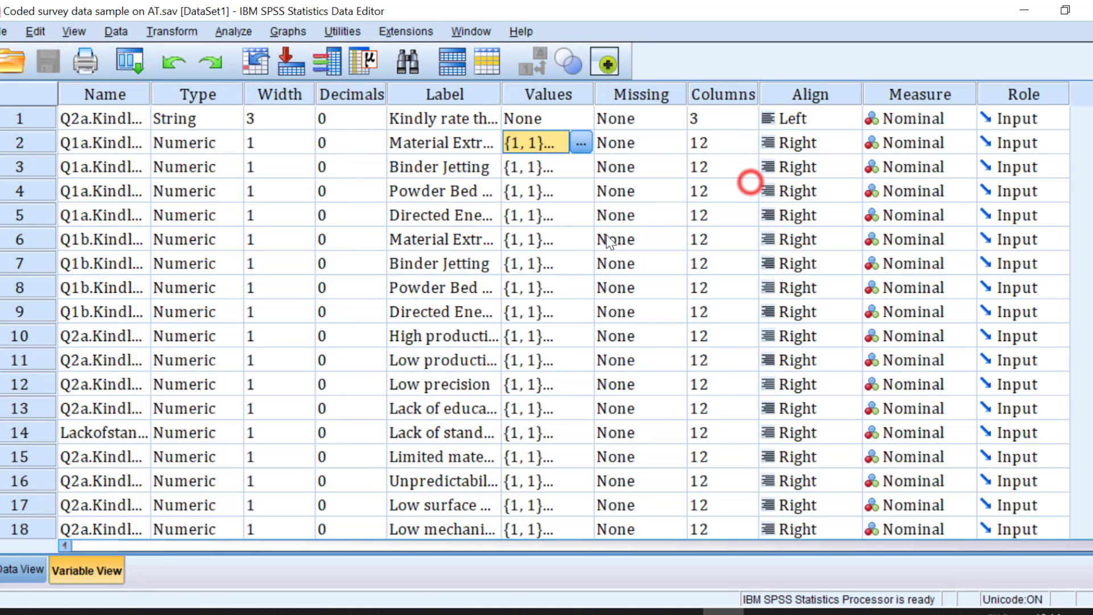
click(567, 400)
click(581, 403)
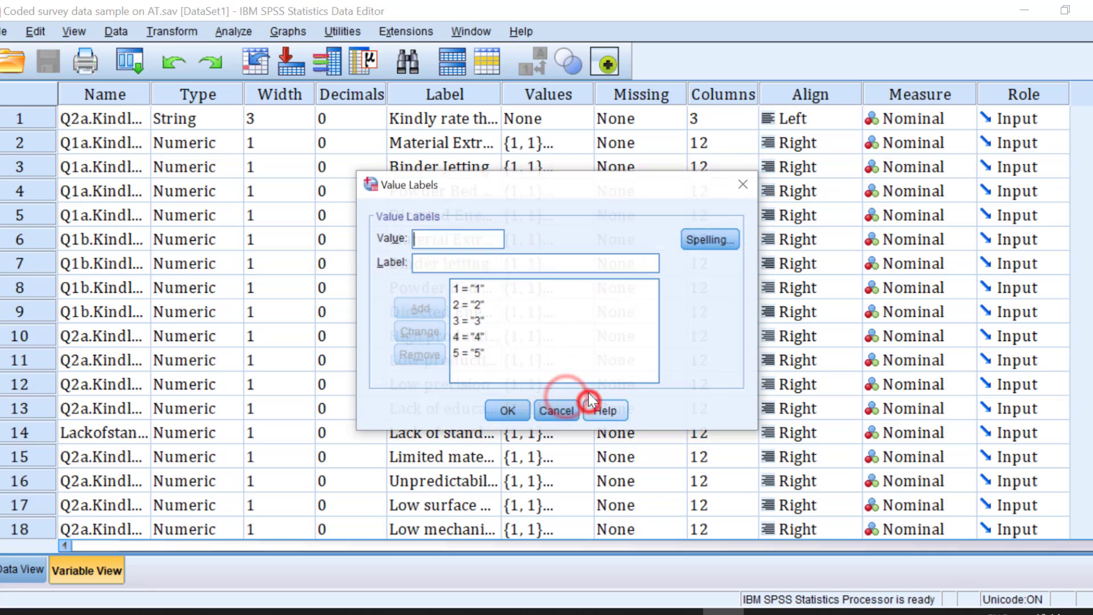
click(743, 184)
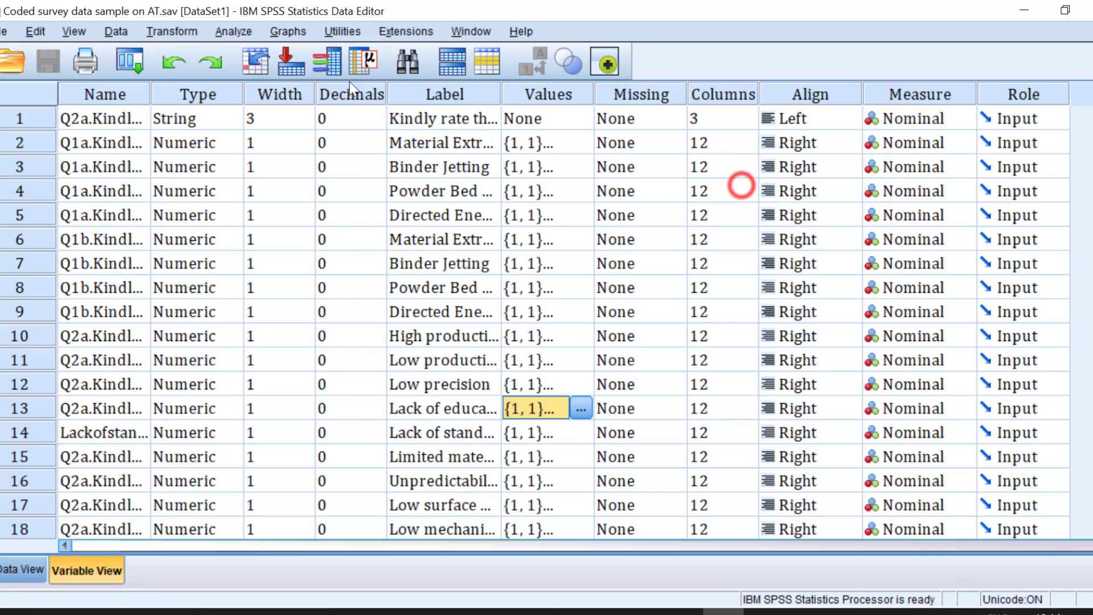
Step: Start Analyze > Descriptive Statistics > Frequencies
click(235, 33)
mouse_move(283, 79)
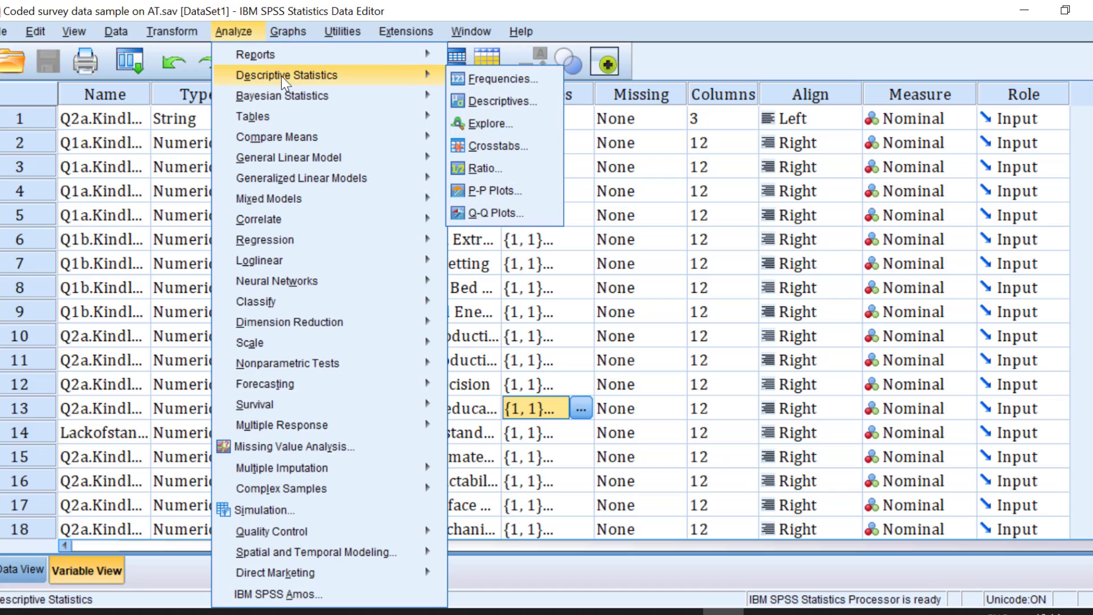
click(483, 84)
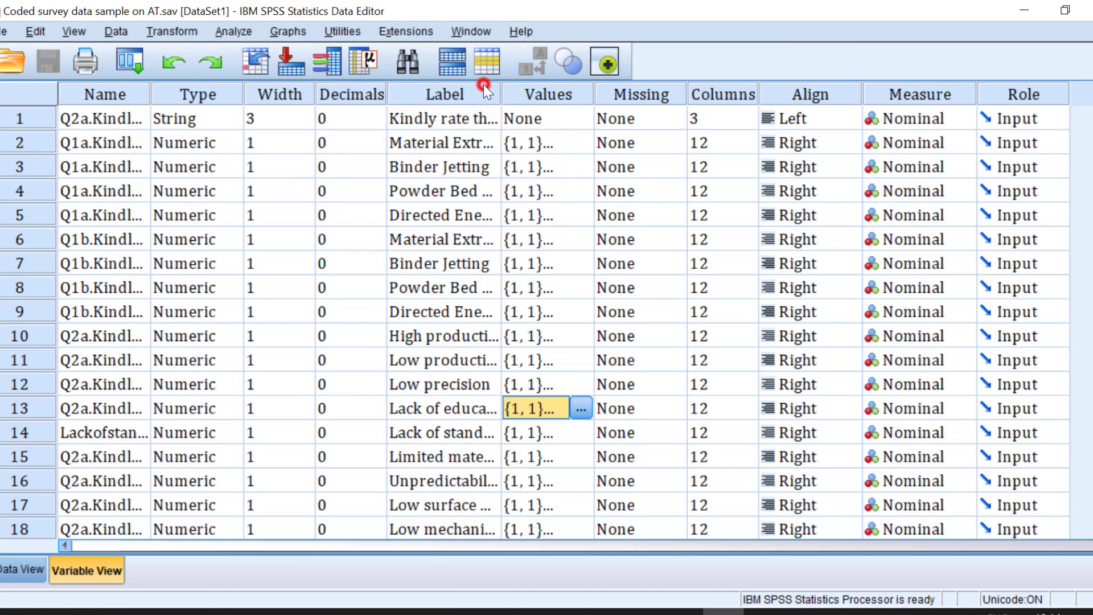
Step: Move all Likert rating variables from Material Extrusion onward into Variable(s)
click(421, 149)
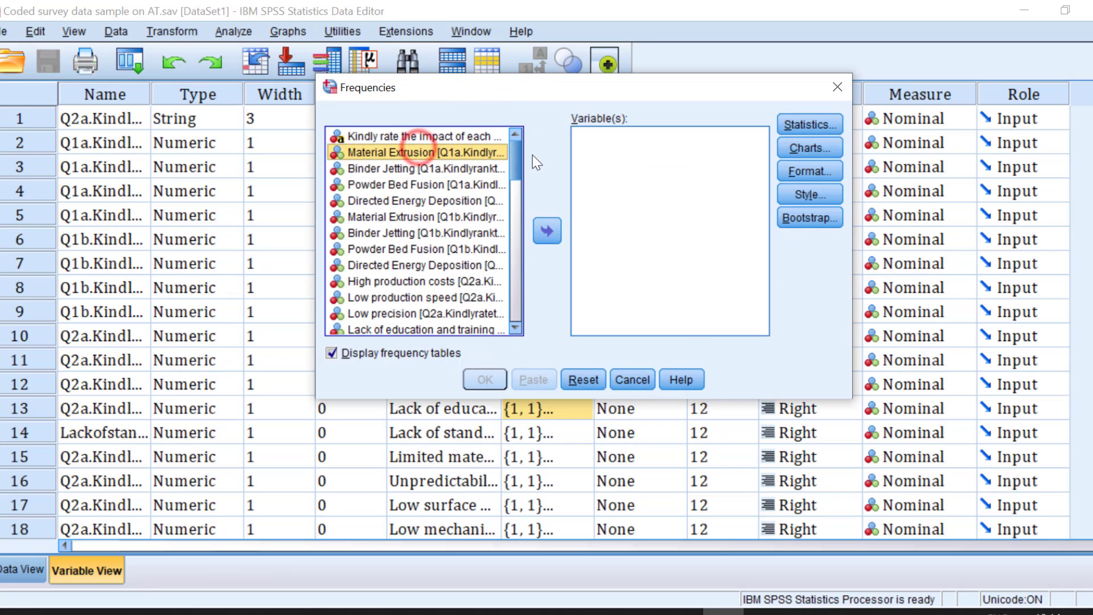
drag(517, 158, 530, 312)
shift+click(411, 328)
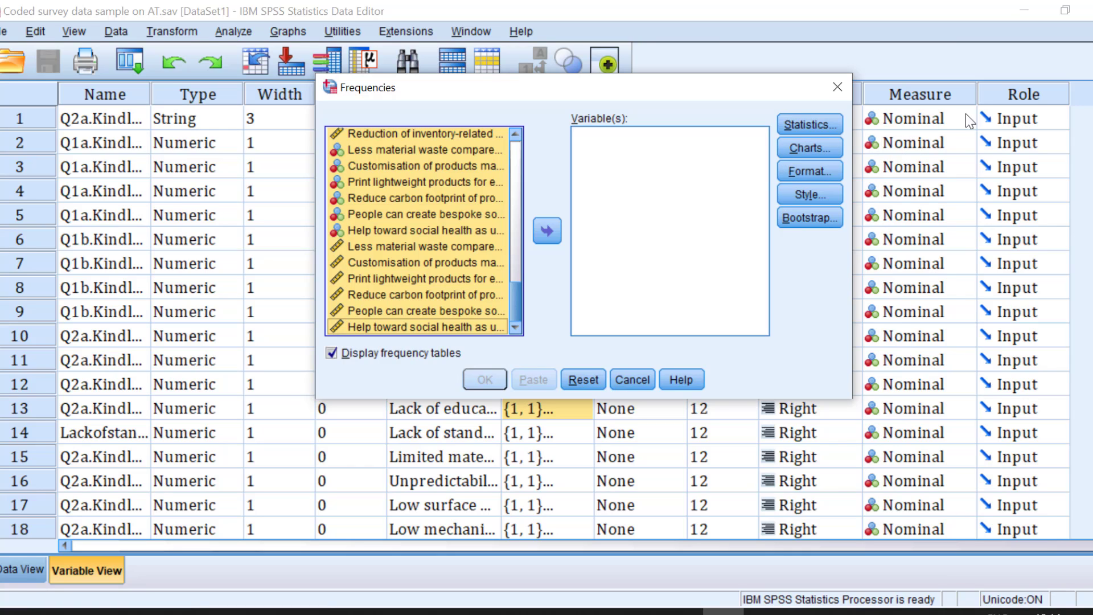
click(545, 232)
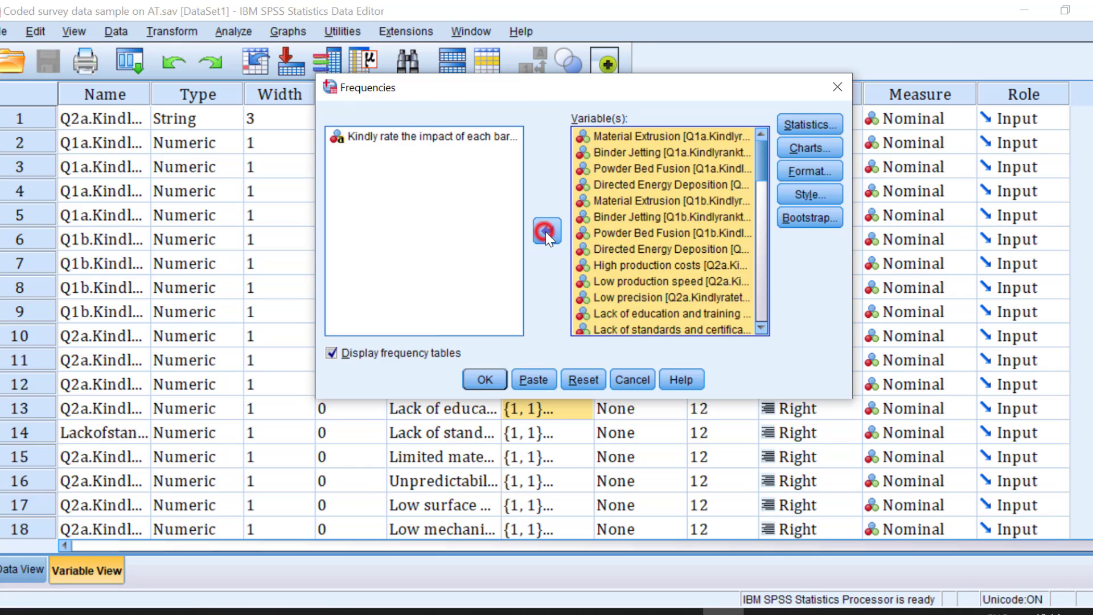
Step: Turn off Display frequency tables, accept the warning, and bring up Statistics options
click(340, 358)
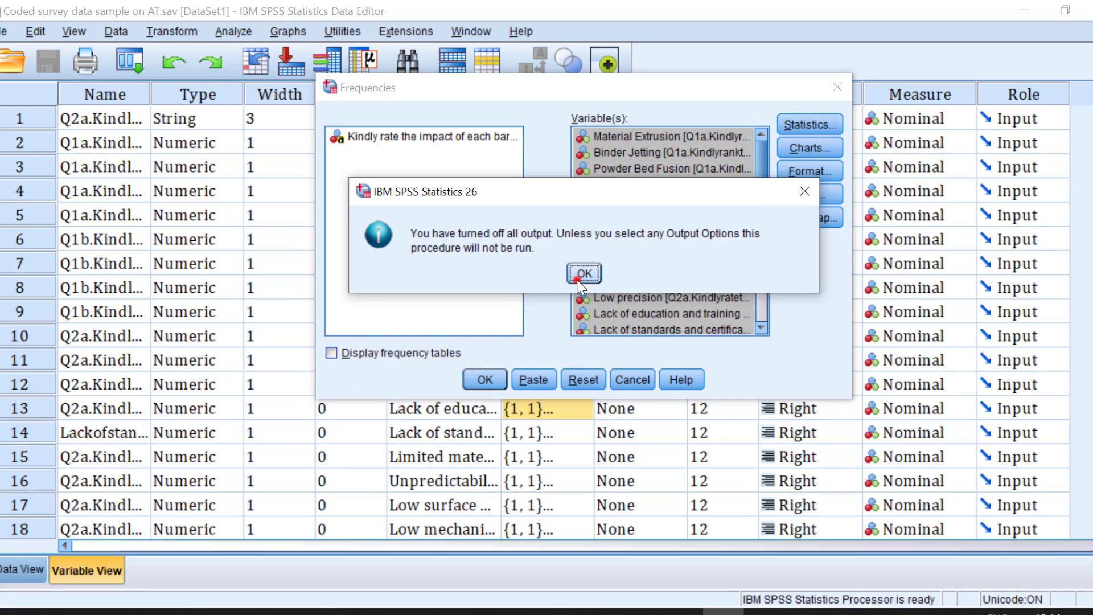
click(578, 278)
click(822, 132)
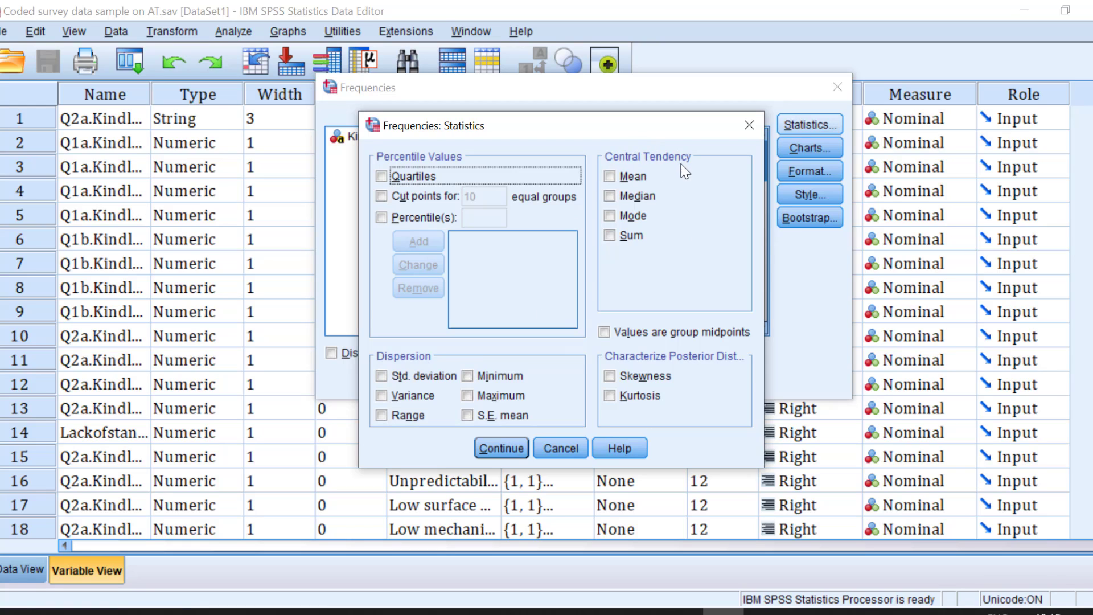
Step: Tick Mean, Median, Mode, Sum and Std. deviation, then run the Frequencies analysis
click(618, 178)
click(618, 197)
click(613, 218)
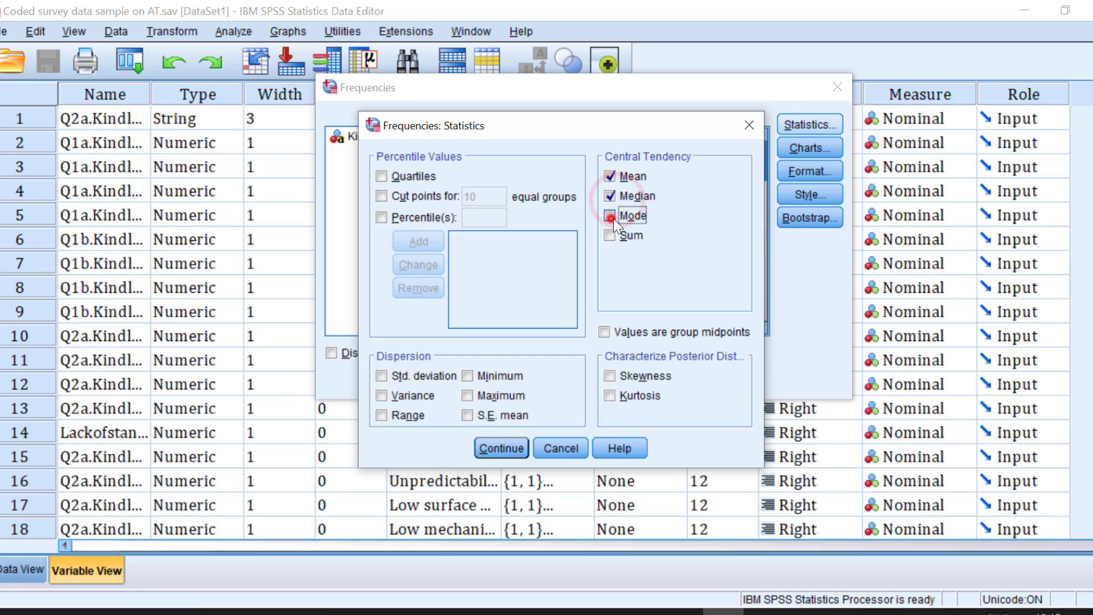
click(610, 235)
click(382, 376)
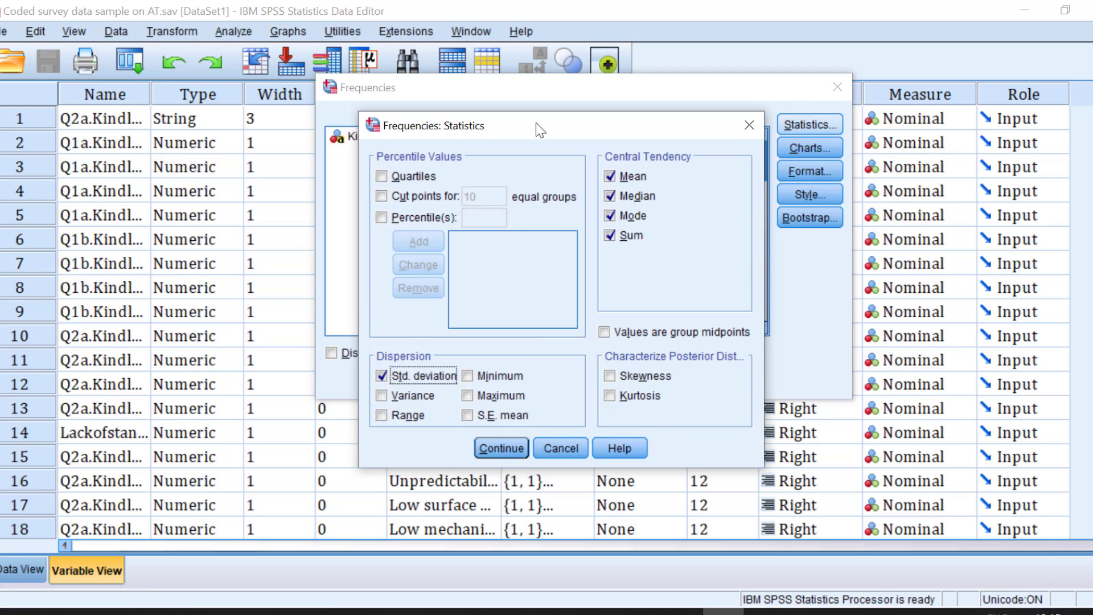
click(498, 446)
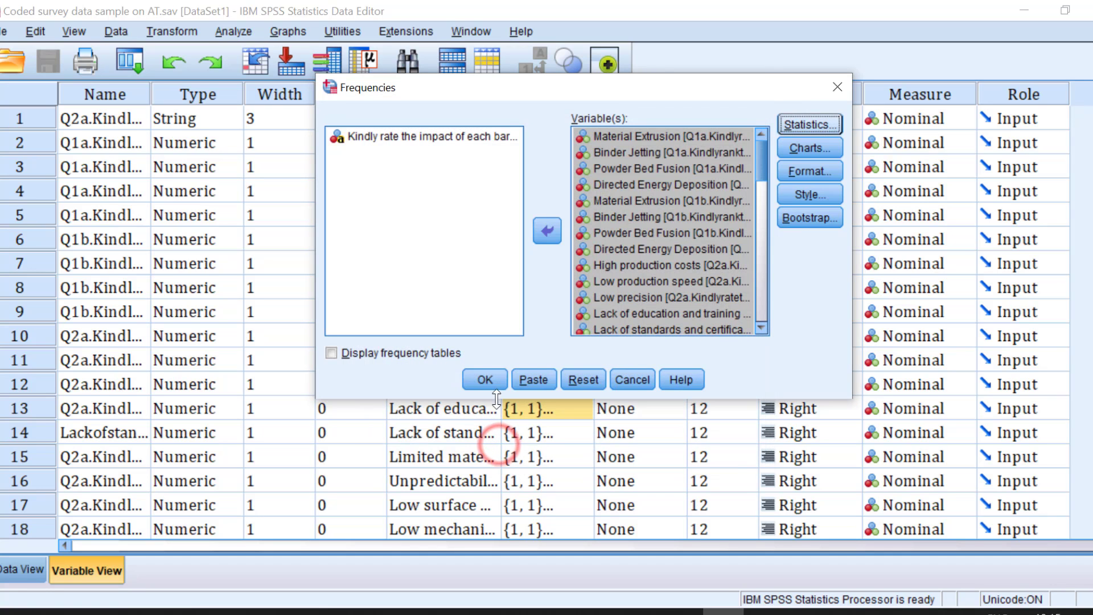
click(486, 378)
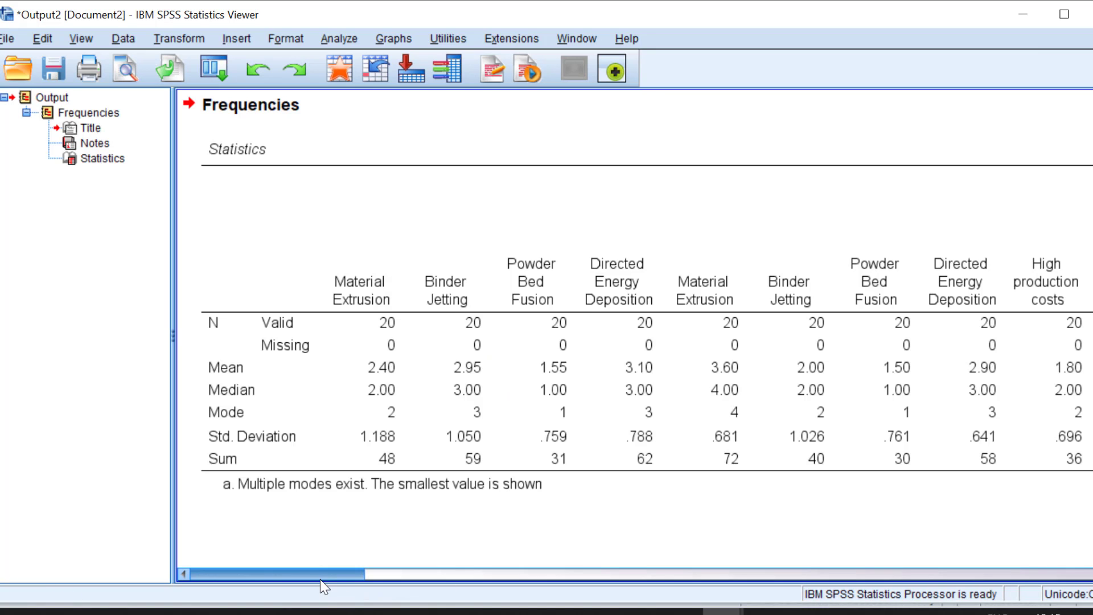
Step: Copy the Frequencies Statistics table from the output Viewer to the clipboard
drag(322, 575, 296, 570)
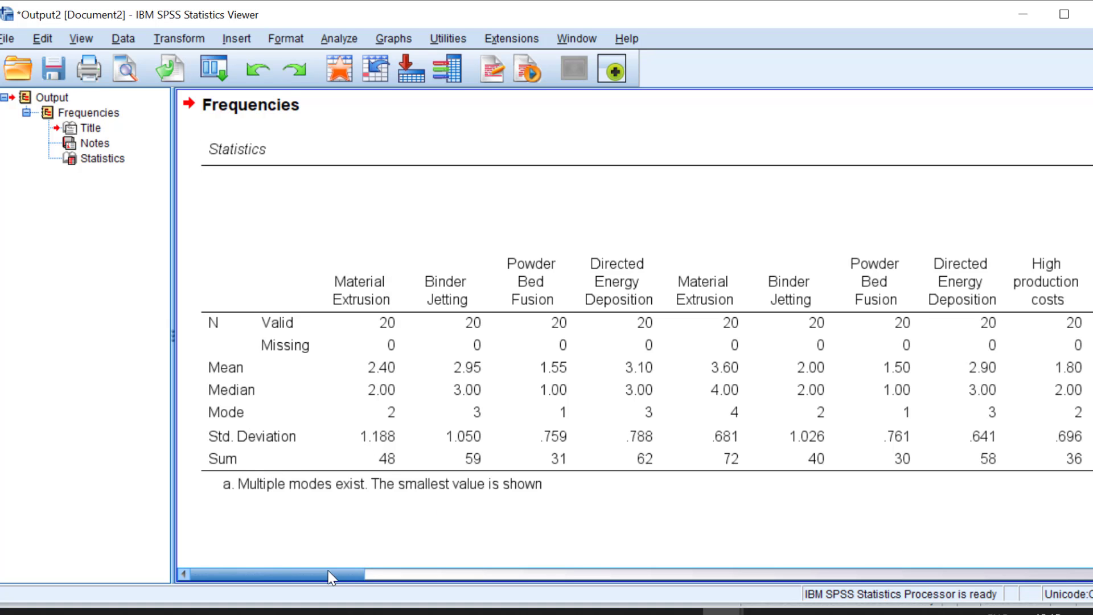
drag(316, 576, 1090, 541)
click(493, 364)
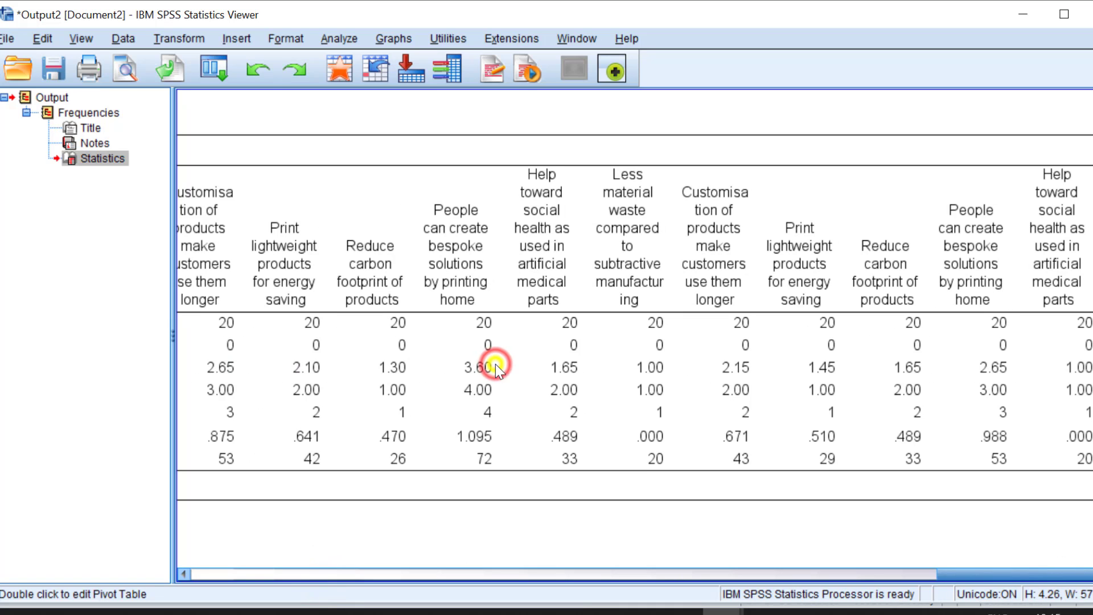
right_click(495, 365)
click(504, 394)
Step: Paste the statistics text-only below the Word table, undo it, and return to SPSS Viewer
key(alt+Tab)
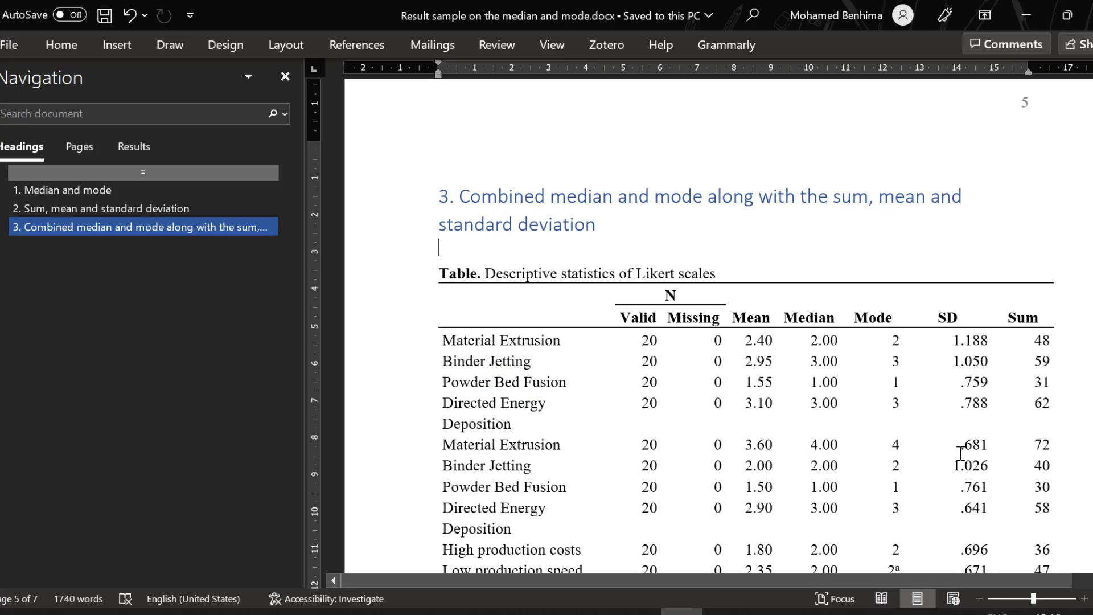
drag(1090, 362, 1090, 540)
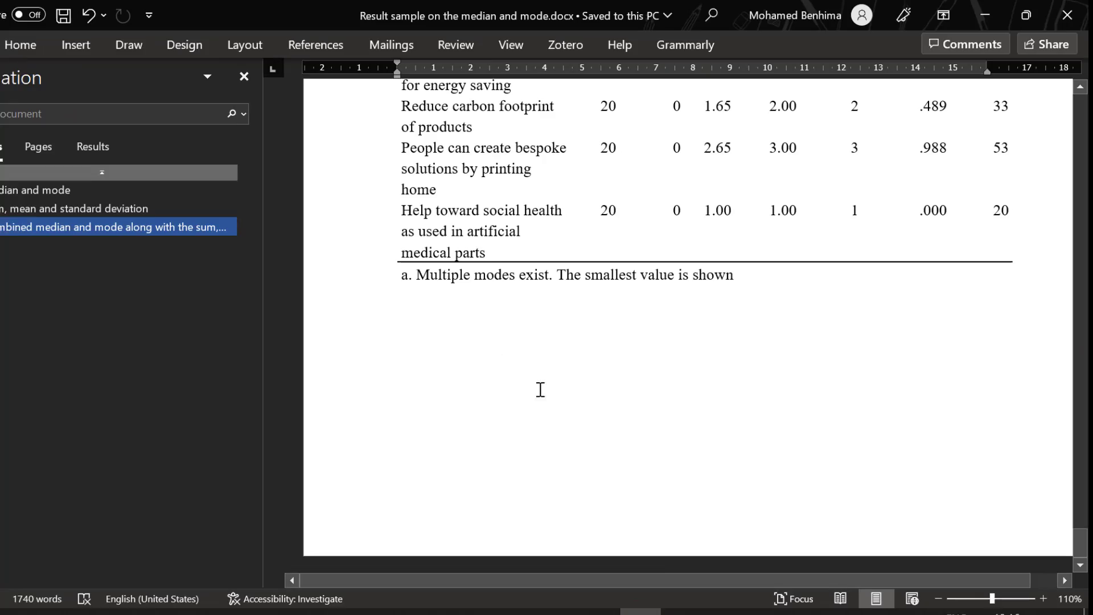
click(474, 379)
right_click(408, 379)
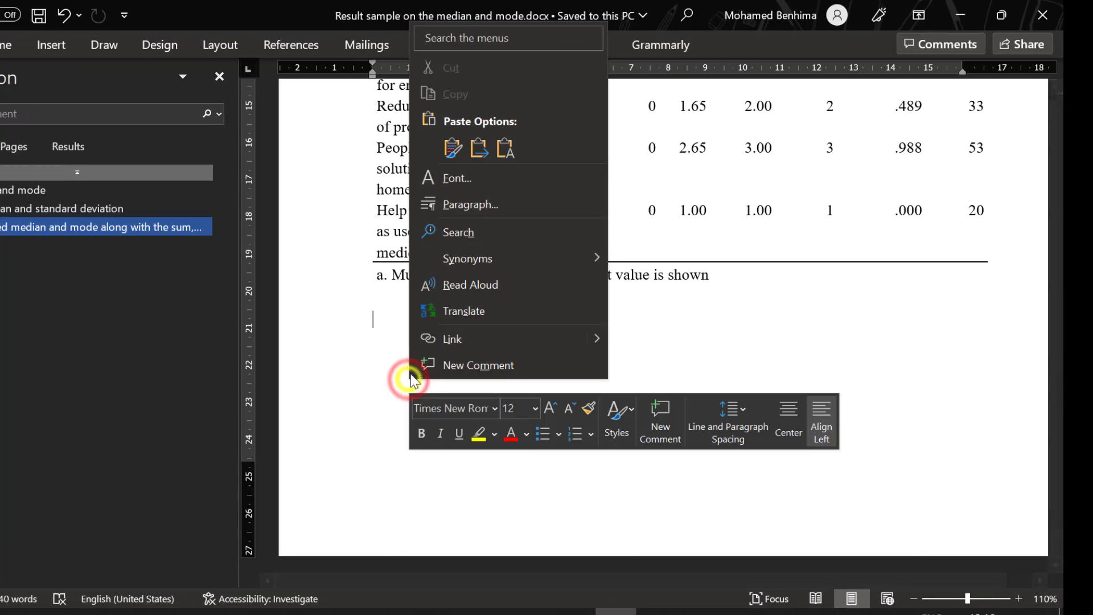
click(503, 146)
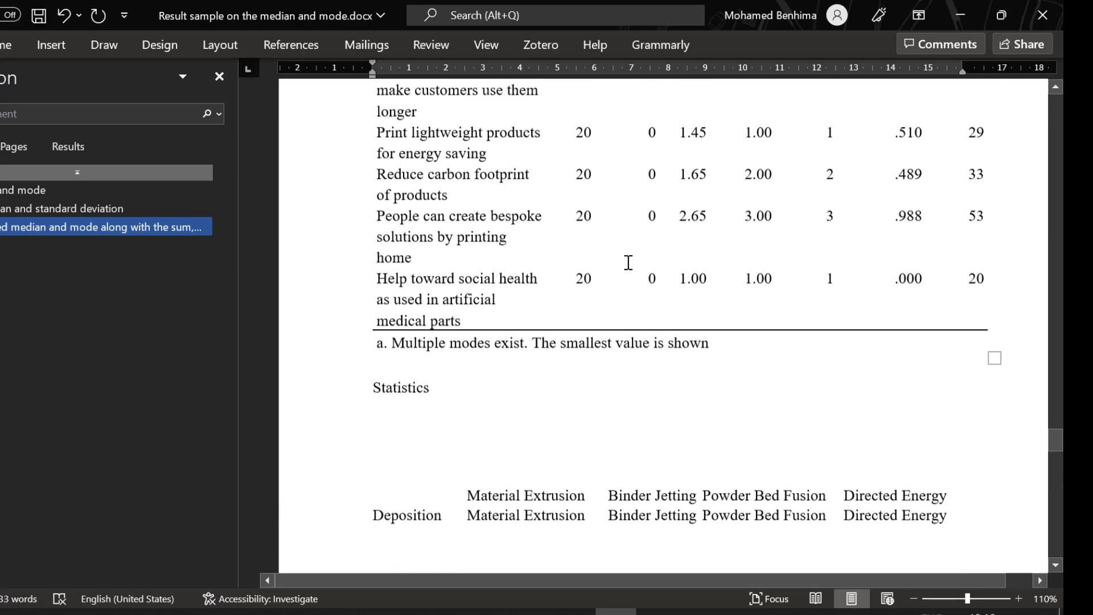
click(63, 16)
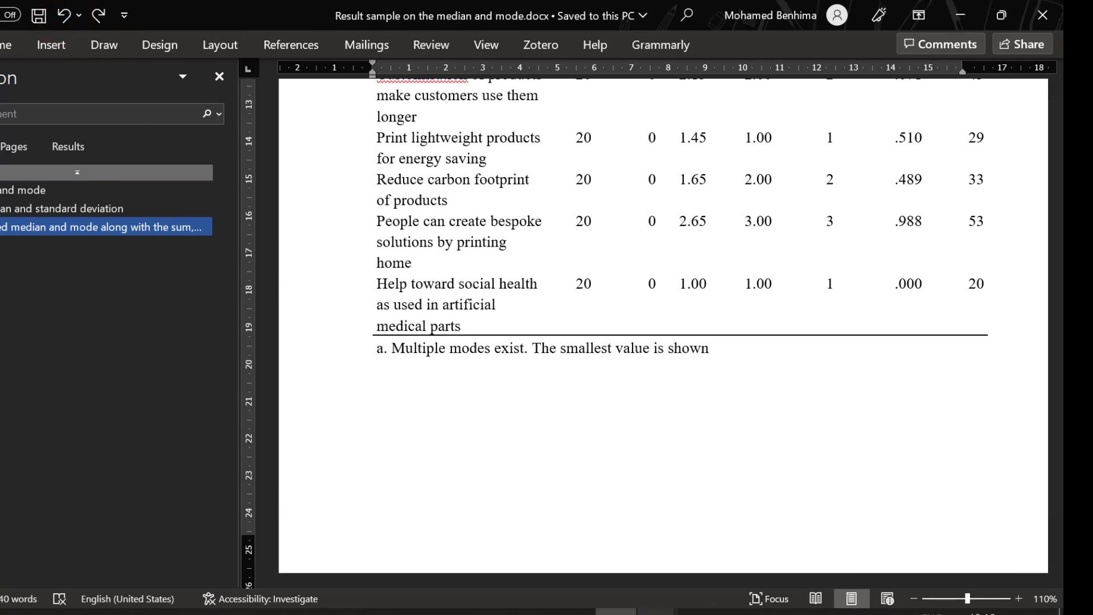
mouse_move(656, 611)
click(734, 542)
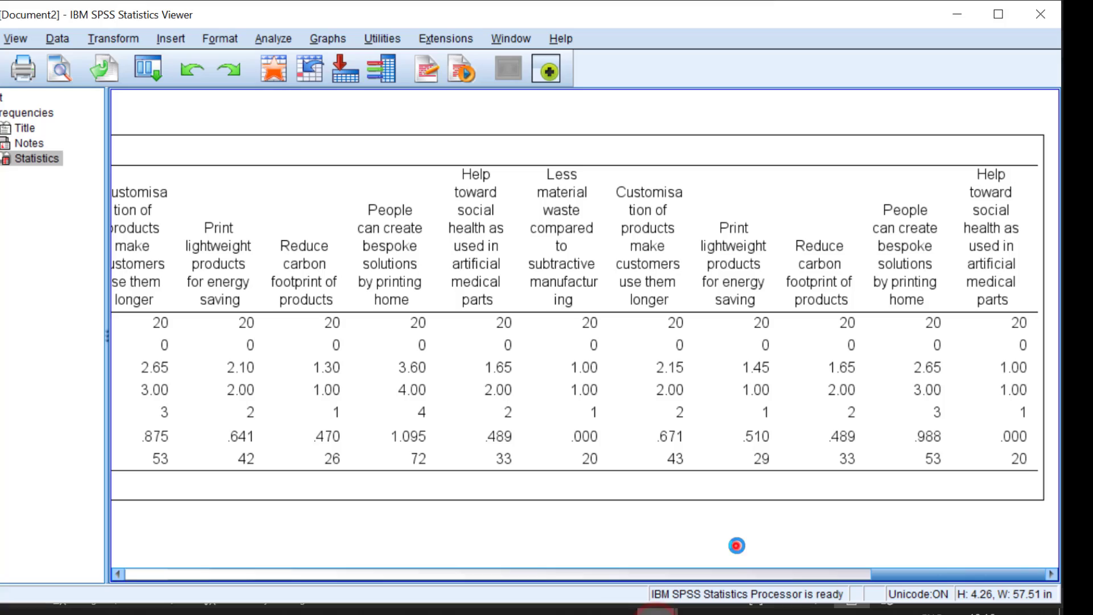
Step: Transpose the Statistics pivot table's rows and columns in the Pivot Table editor
double_click(293, 191)
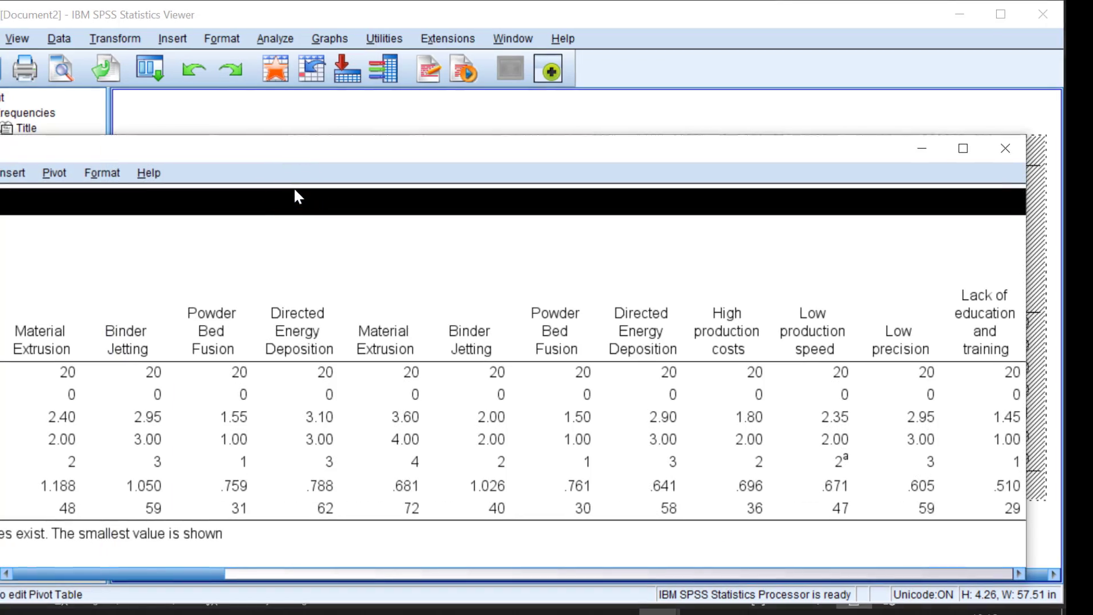
drag(296, 153, 552, 93)
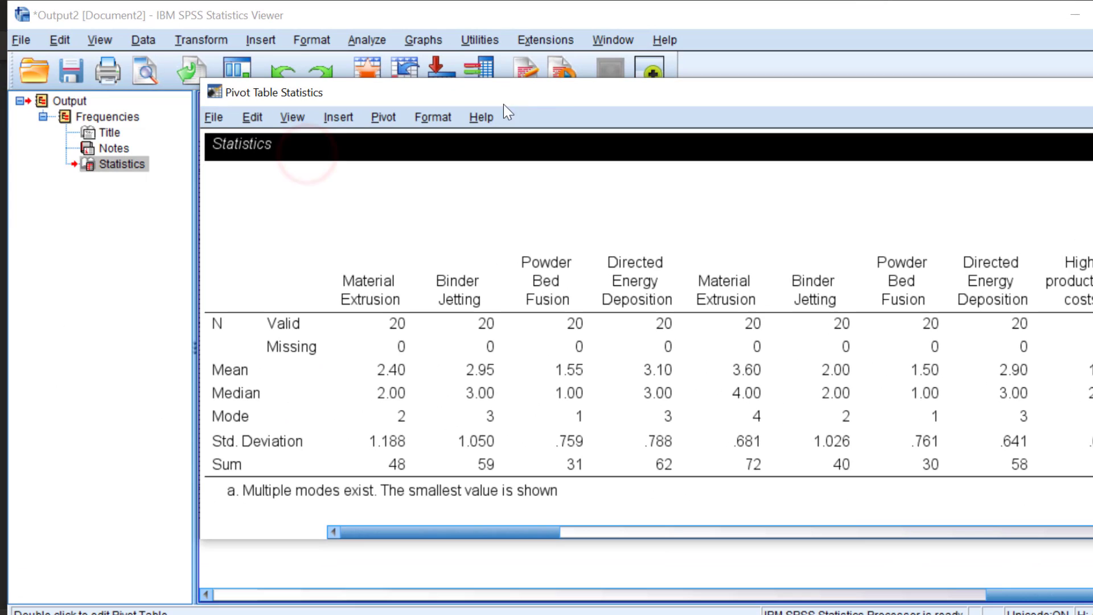
click(383, 119)
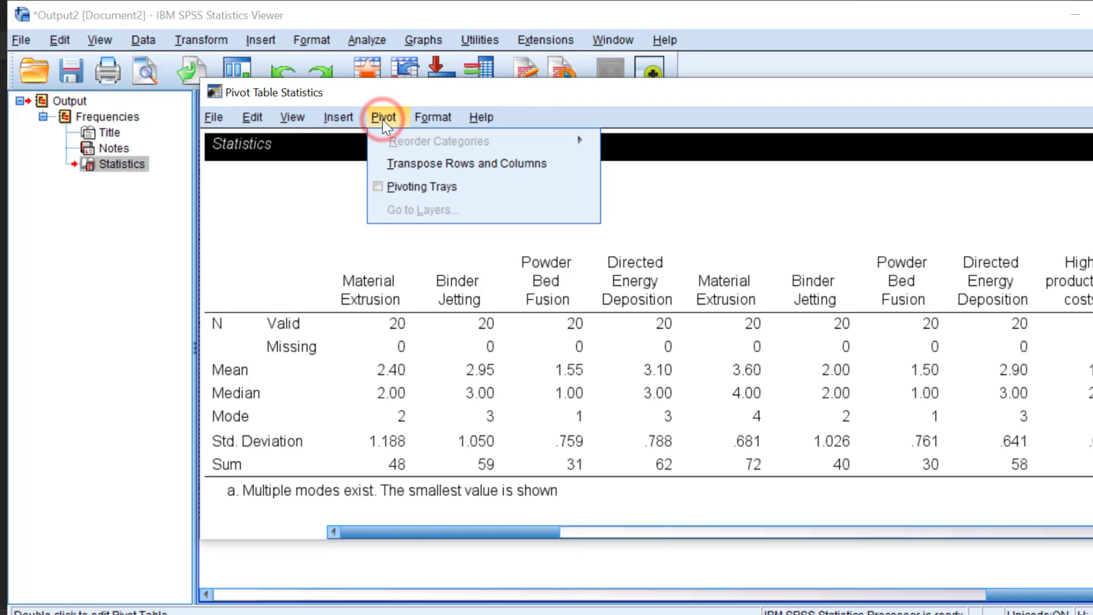
click(502, 166)
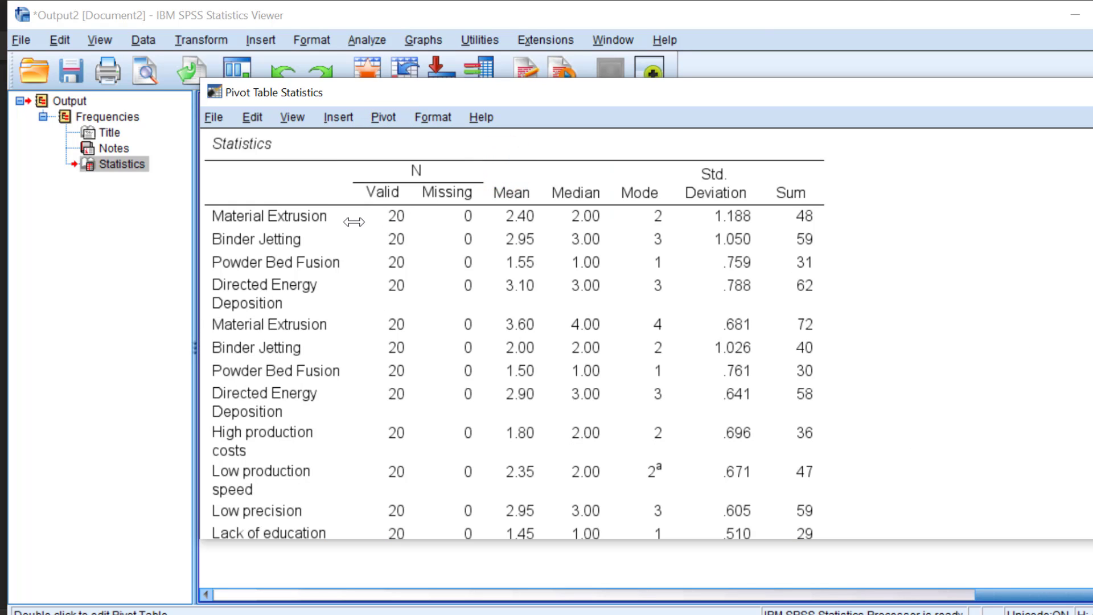
scroll(354, 222, down, 1)
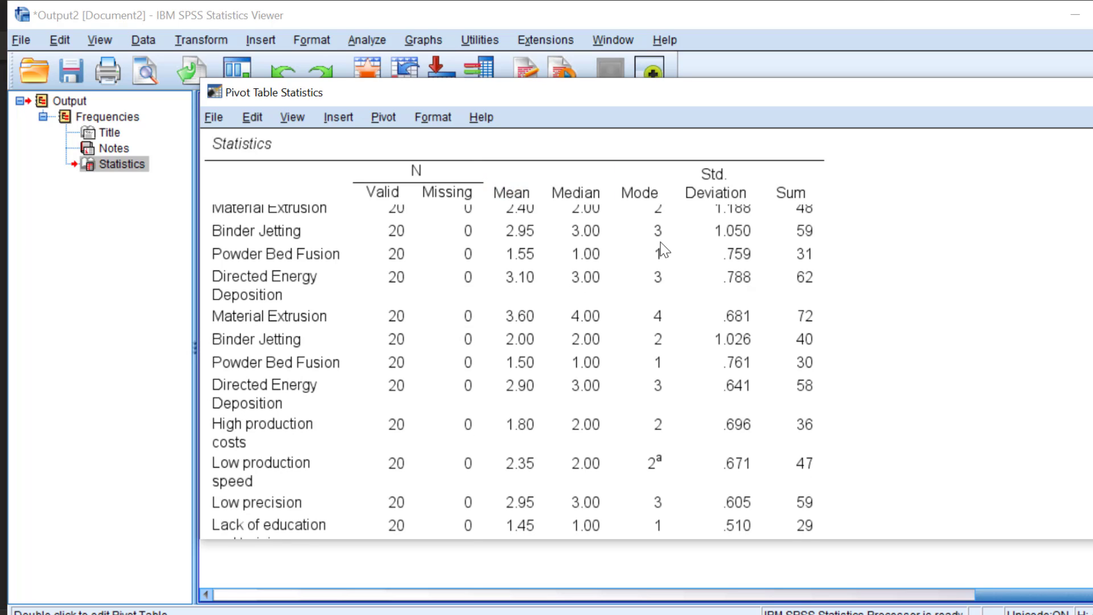
right_click(305, 219)
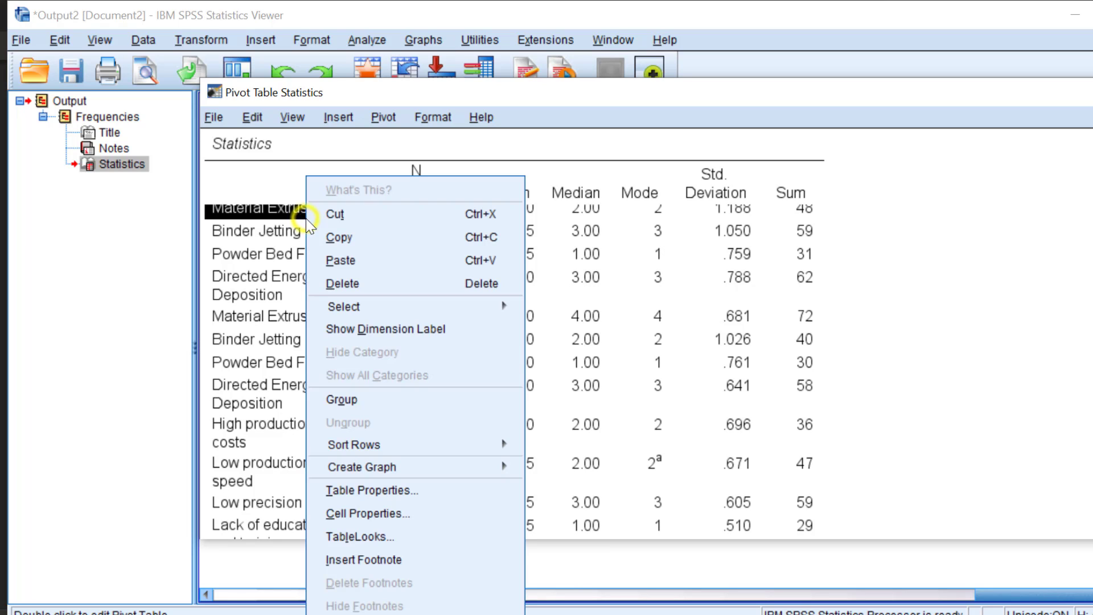
click(232, 179)
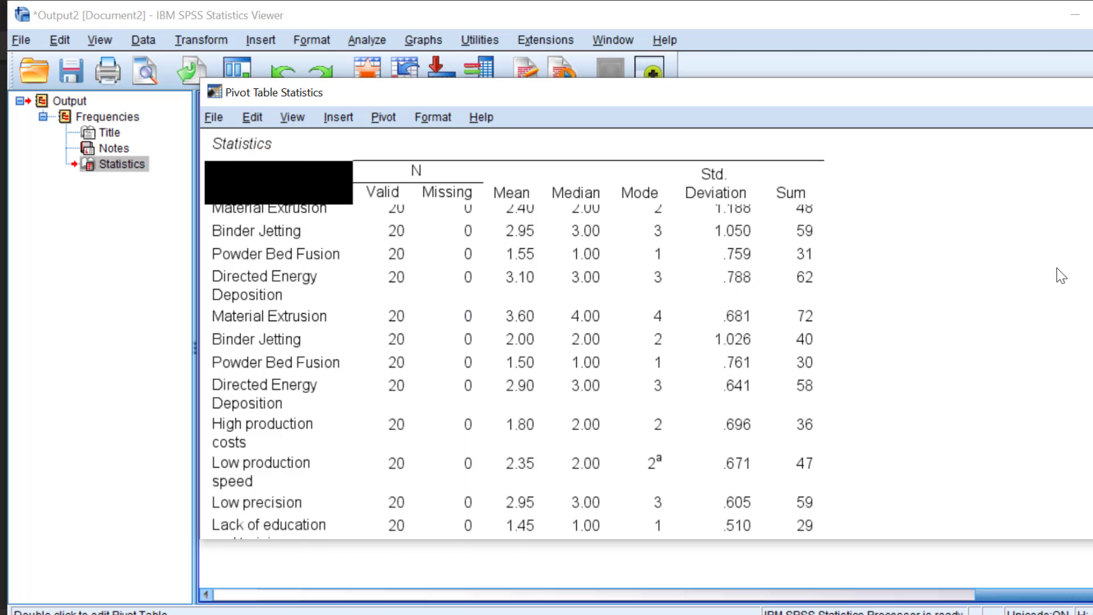
Step: Close the Pivot Table editor and bring up the transposed Statistics table's context menu
drag(1006, 99, 708, 109)
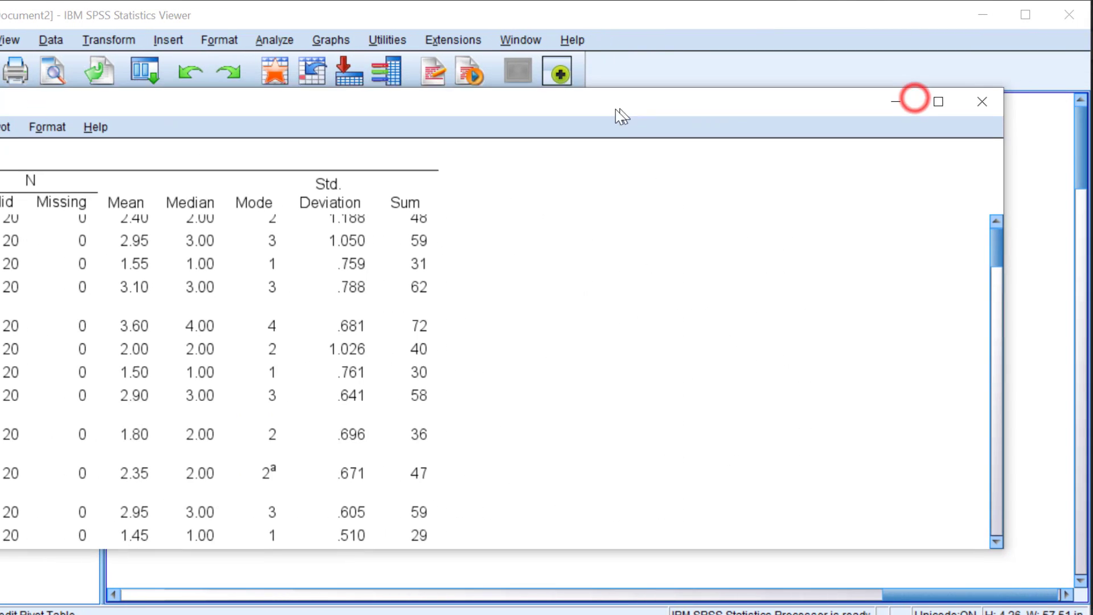
click(971, 102)
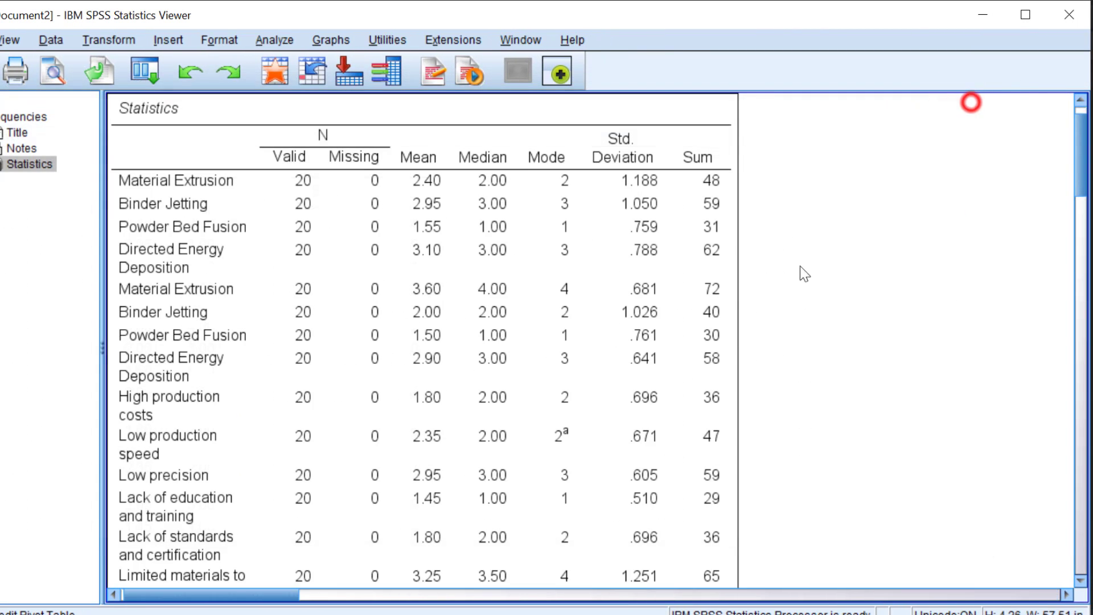
click(938, 237)
click(312, 251)
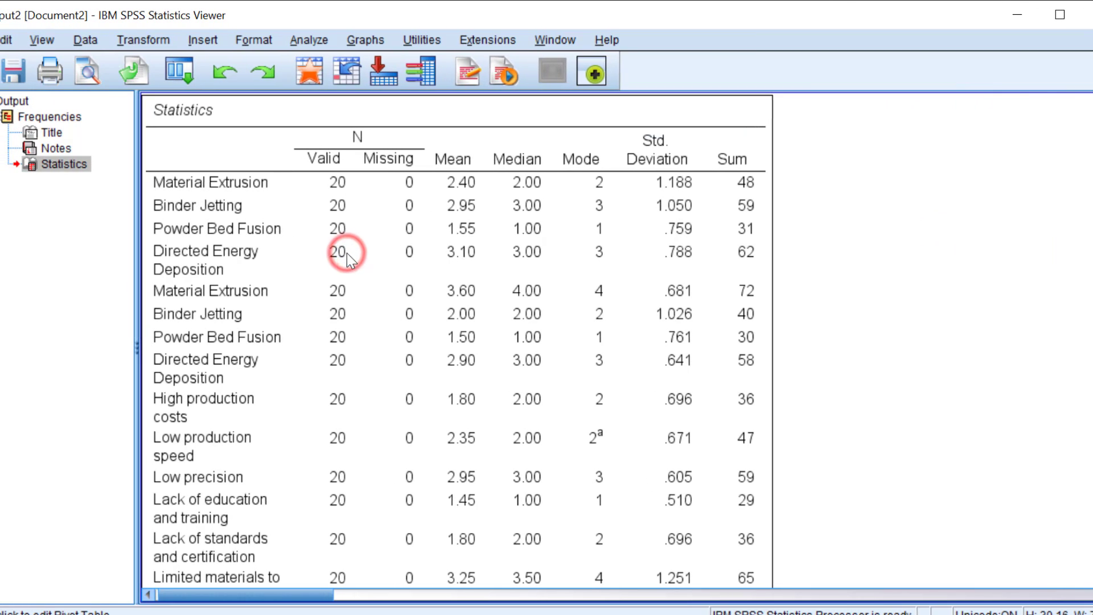
right_click(347, 253)
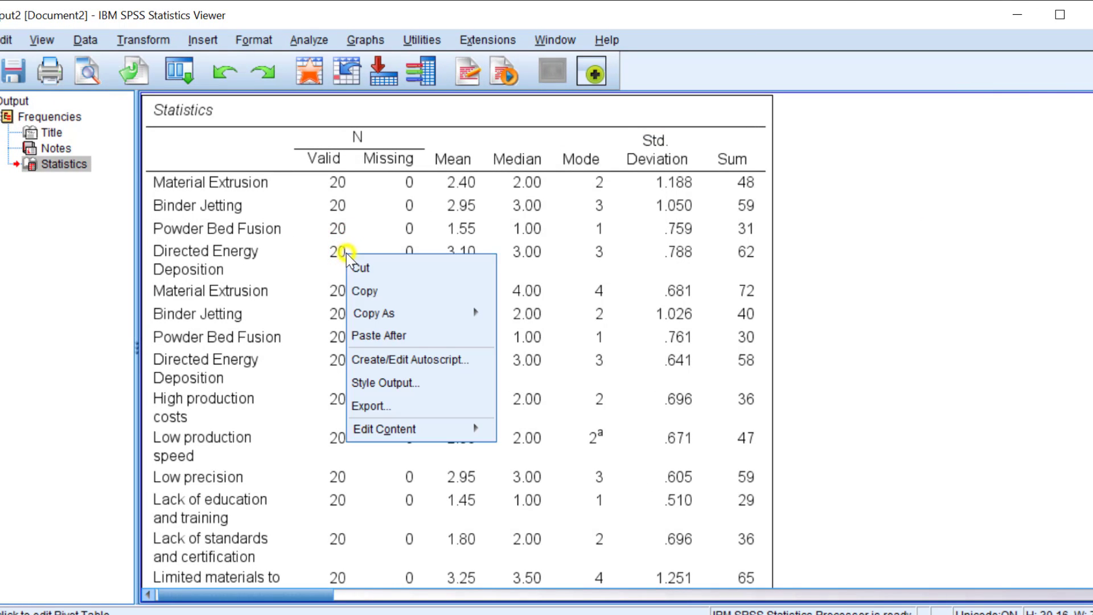
Step: Copy the transposed Statistics table and paste it below the earlier table, keeping source formatting
click(375, 293)
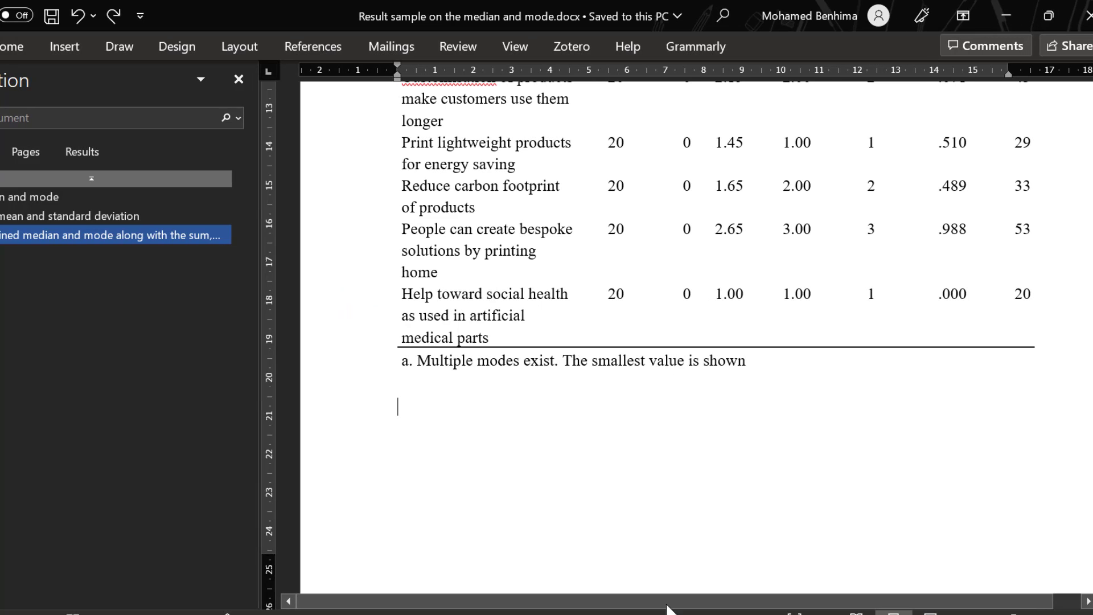
right_click(416, 422)
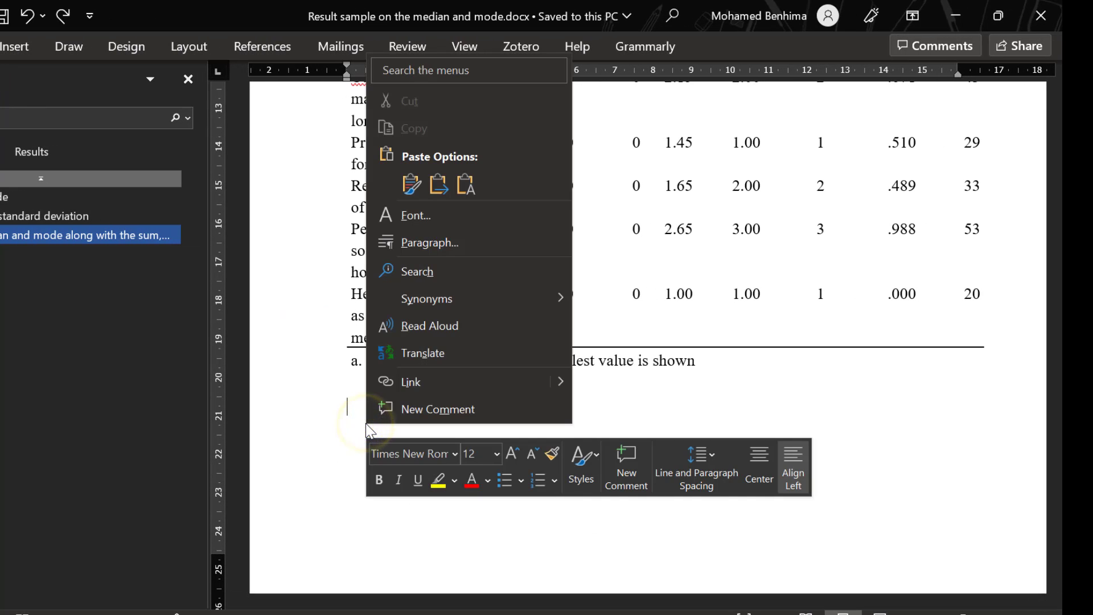
click(411, 185)
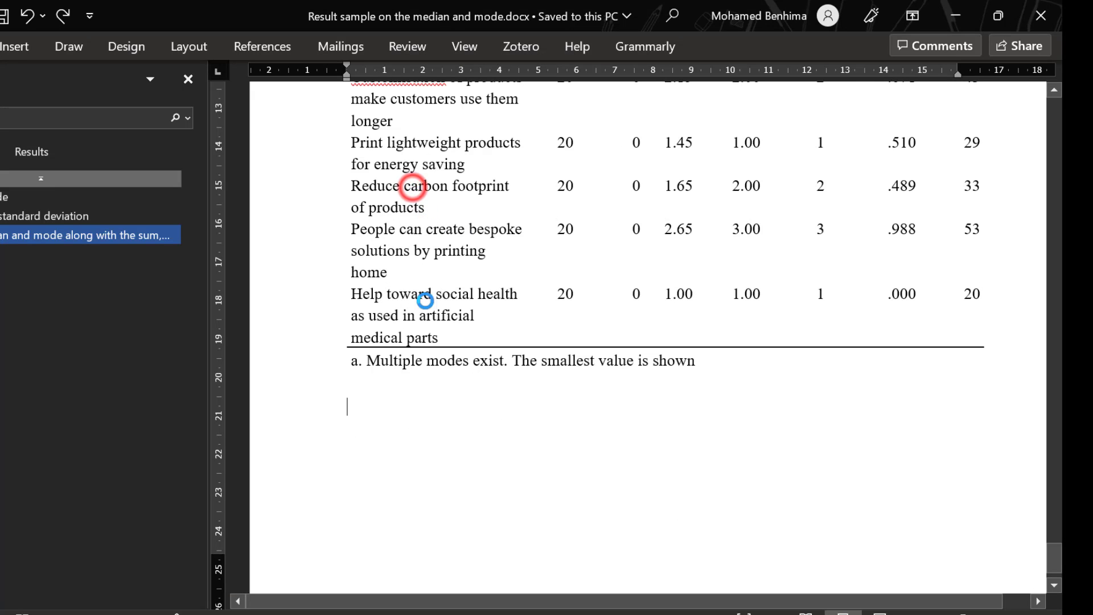
click(446, 561)
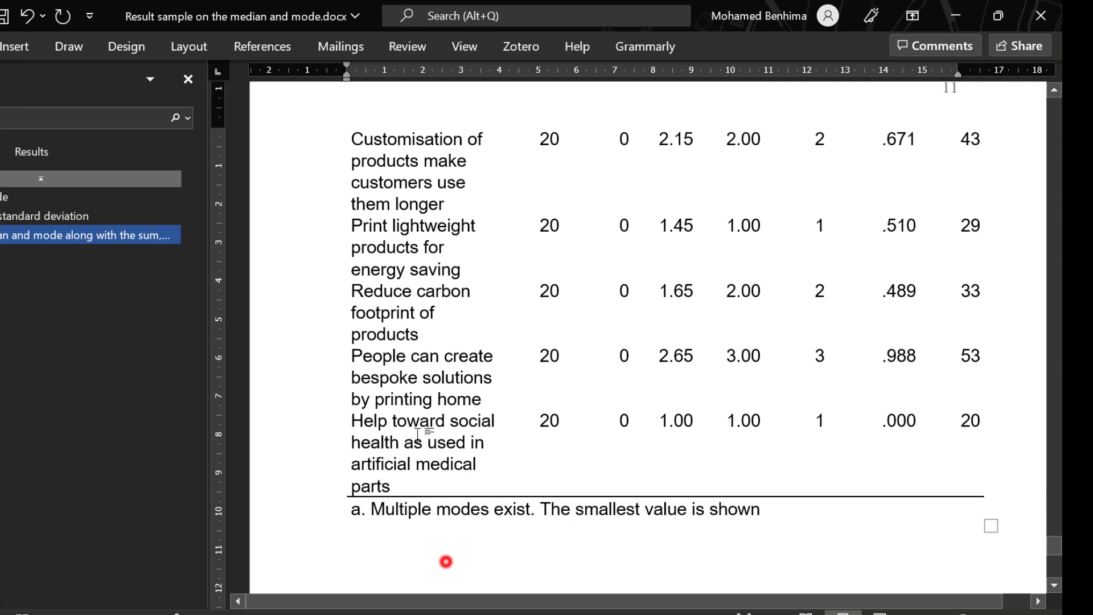
scroll(333, 7, up, 15)
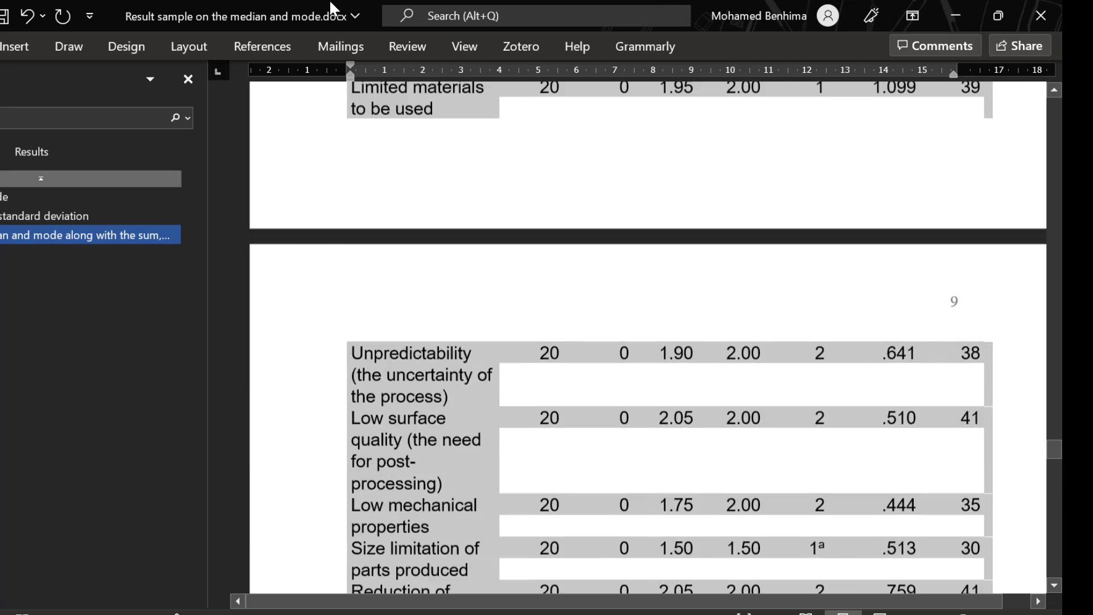
scroll(336, 16, up, 15)
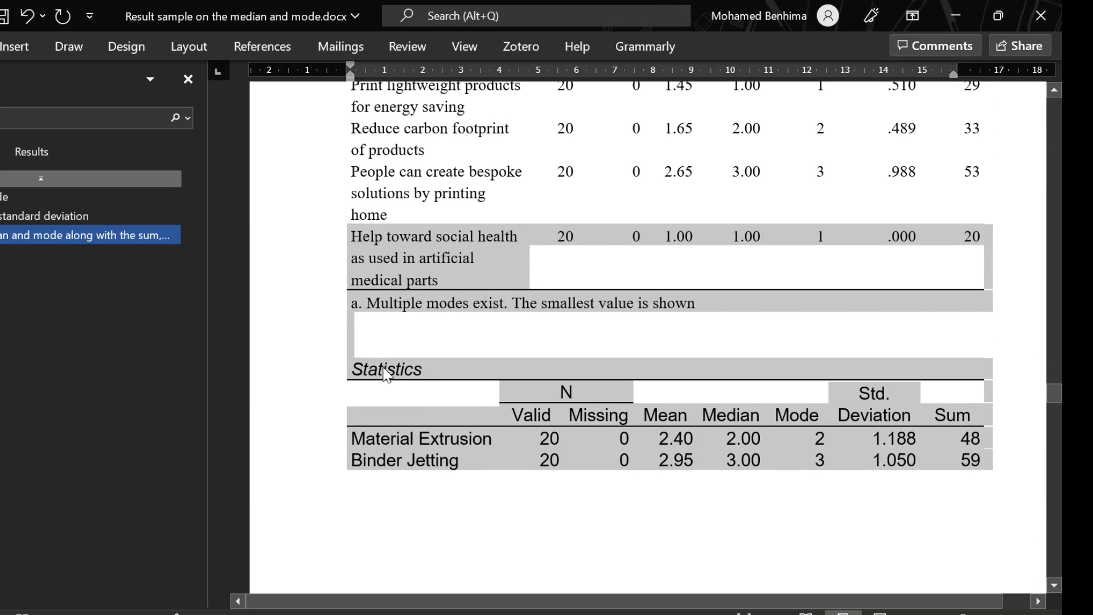
Step: Set the pasted Statistics table text to Times New Roman, 12 point
click(27, 47)
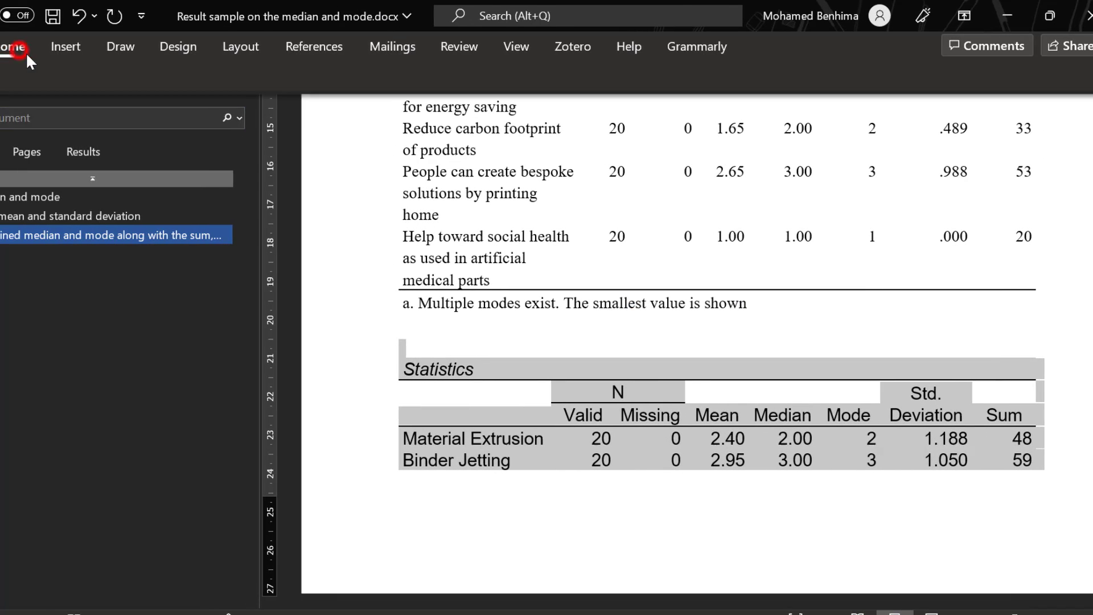
click(162, 81)
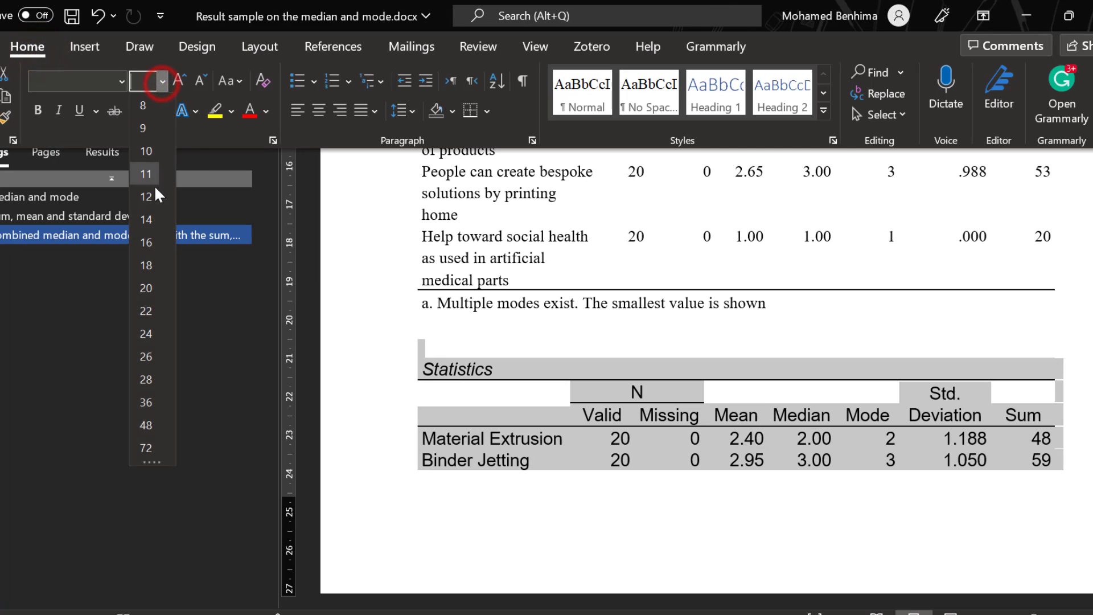
click(152, 188)
click(121, 82)
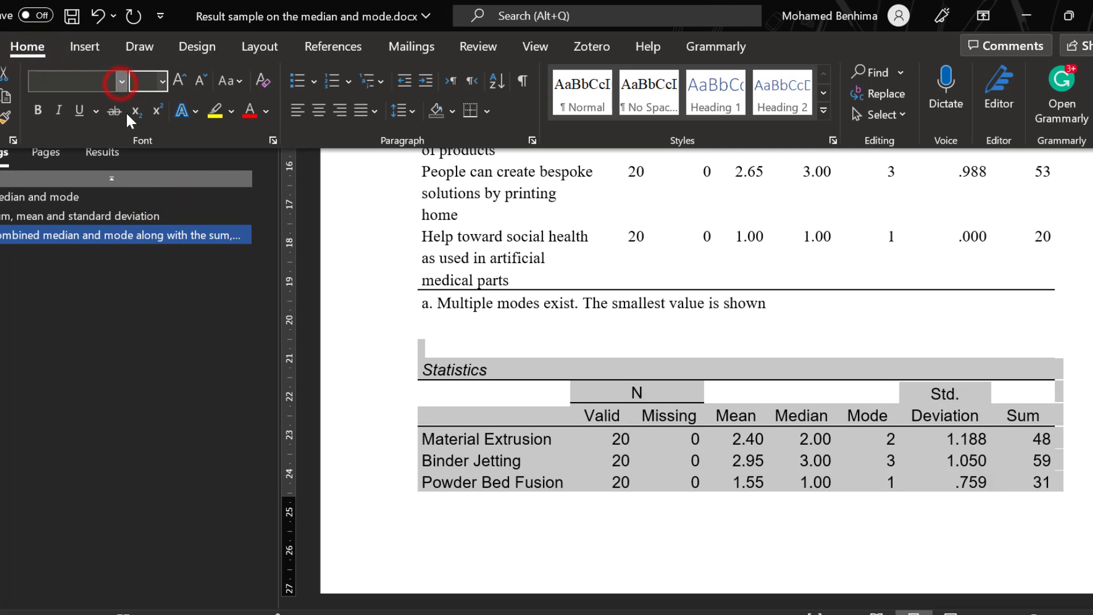
click(127, 185)
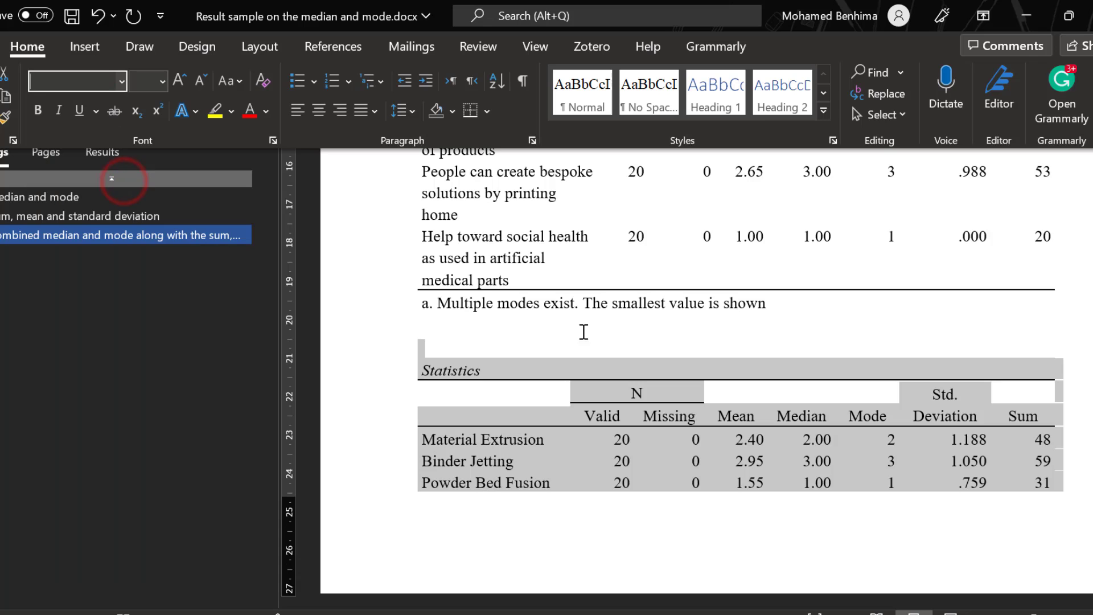
Step: Make the Statistics table's heading cells bold
scroll(586, 339, down, 3)
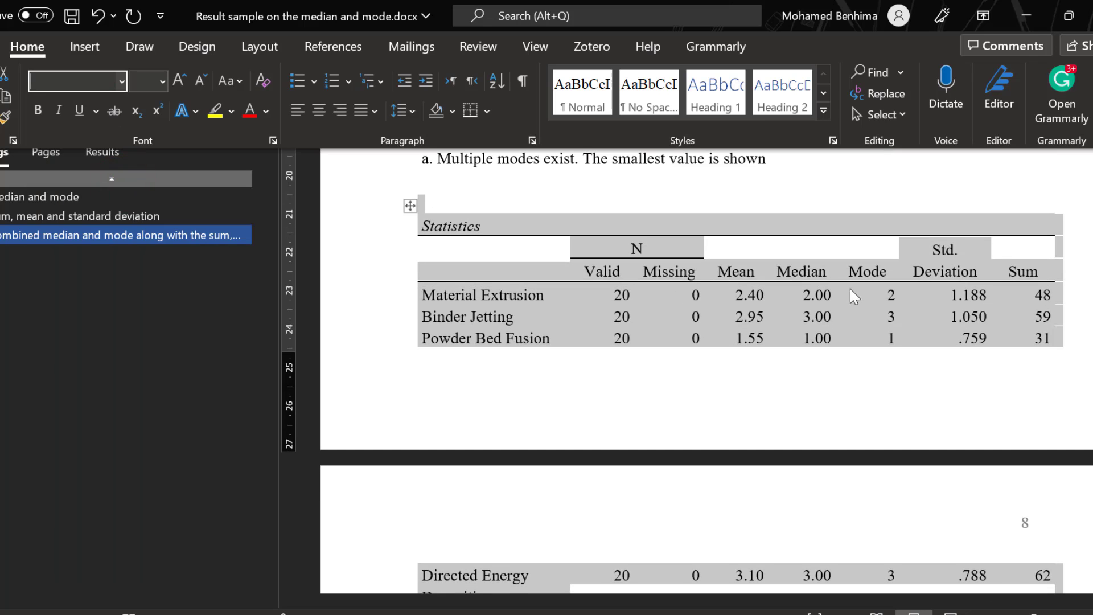
drag(1032, 271, 604, 271)
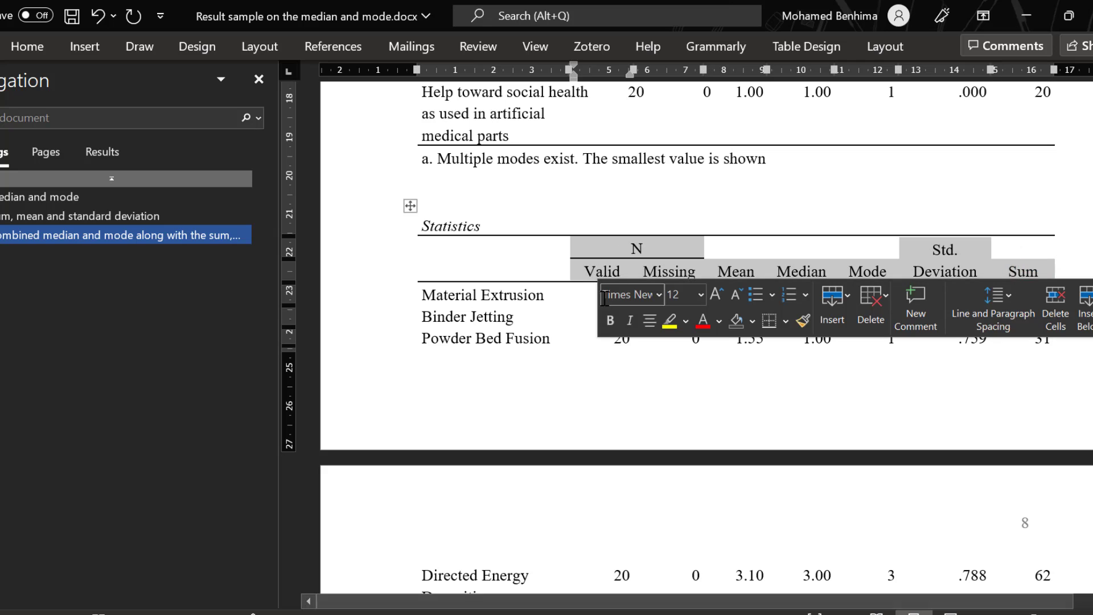
click(610, 320)
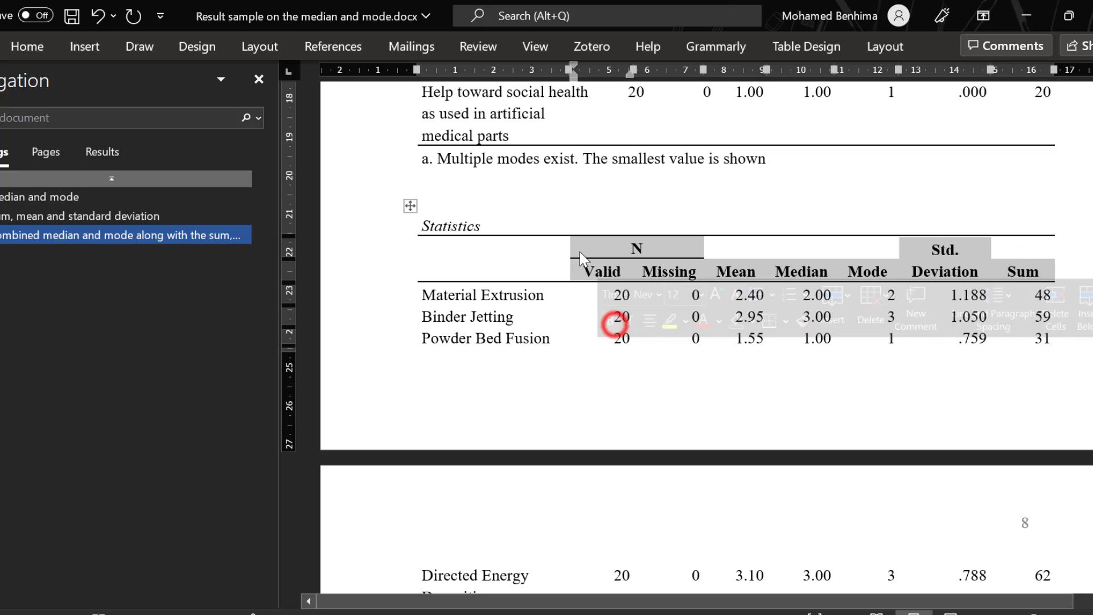
click(478, 211)
scroll(933, 250, down, 10)
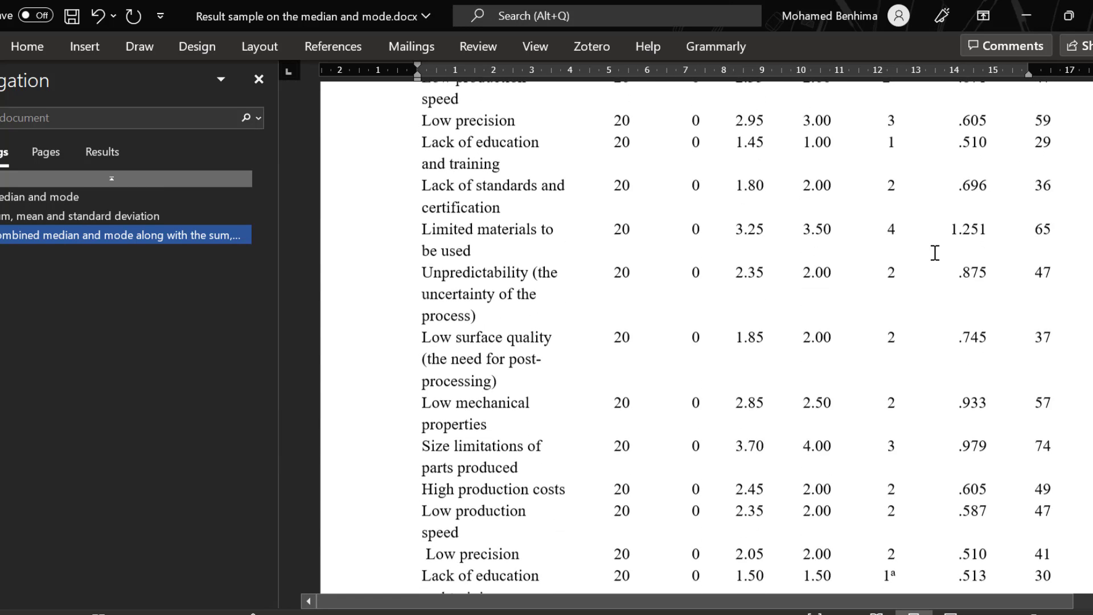
scroll(935, 253, up, 12)
scroll(933, 251, down, 5)
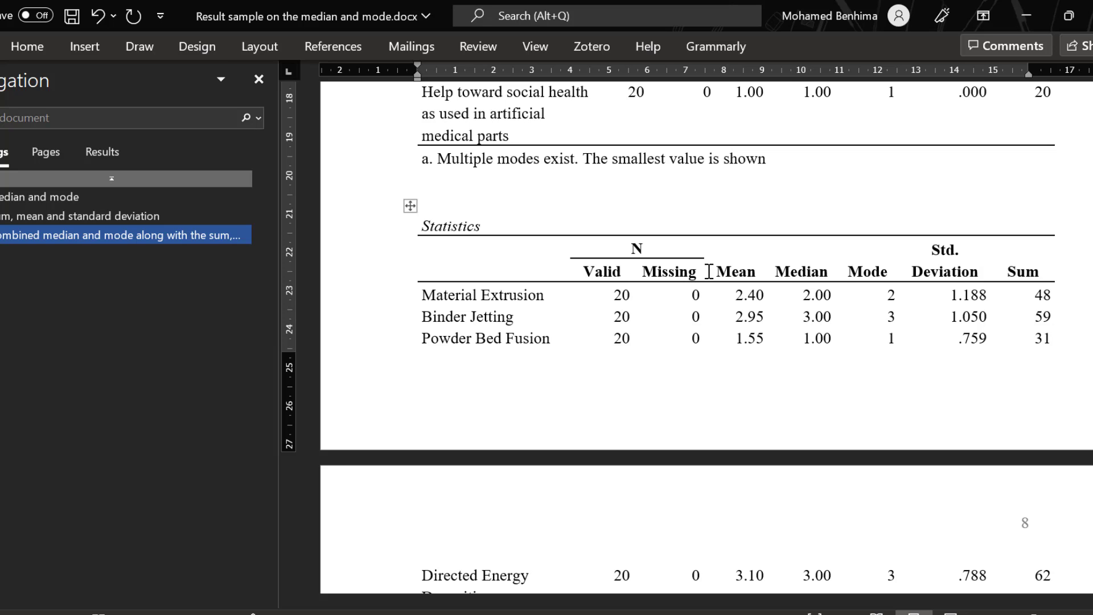
scroll(709, 271, down, 15)
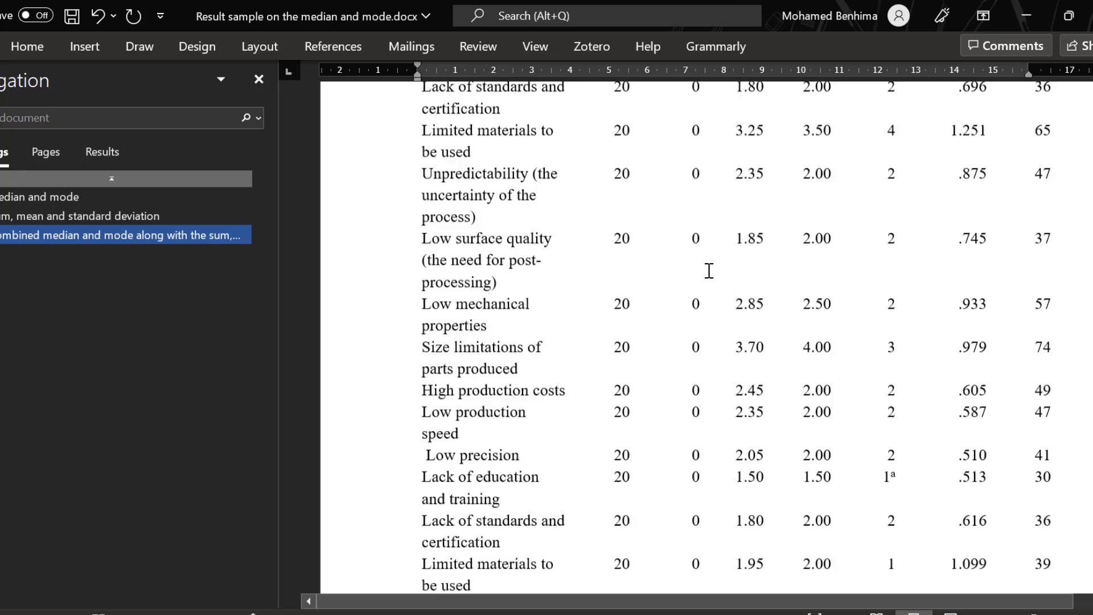
scroll(708, 271, down, 15)
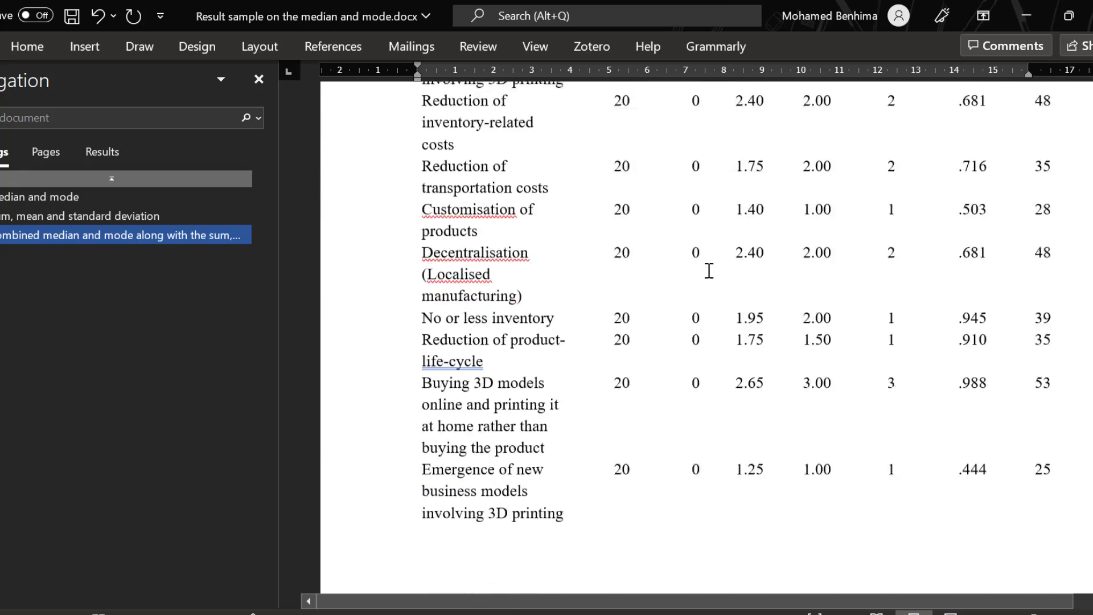
scroll(708, 271, up, 15)
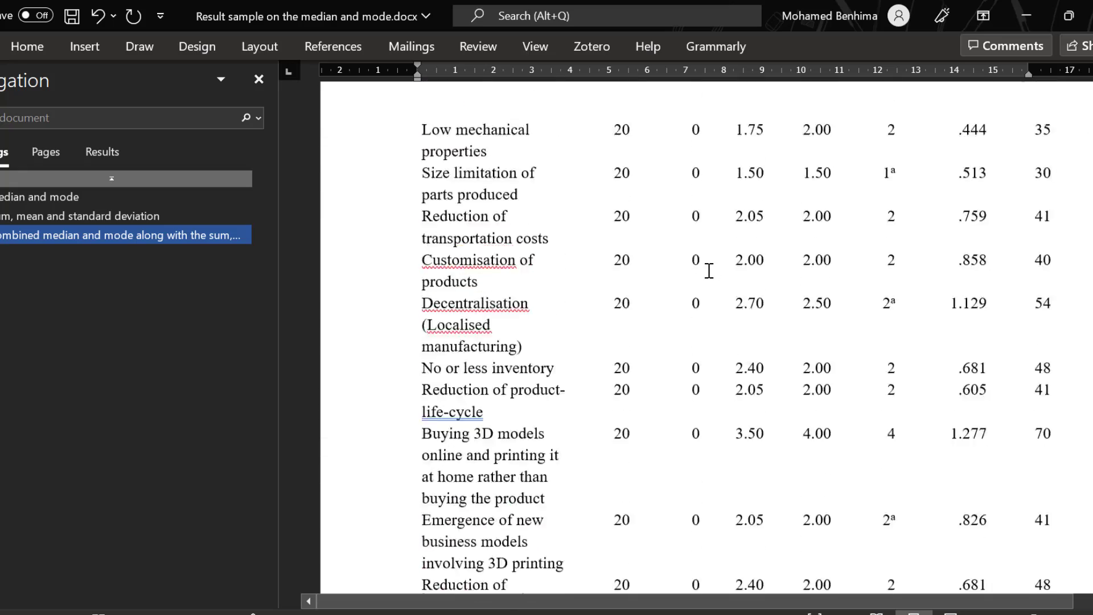
scroll(709, 271, up, 15)
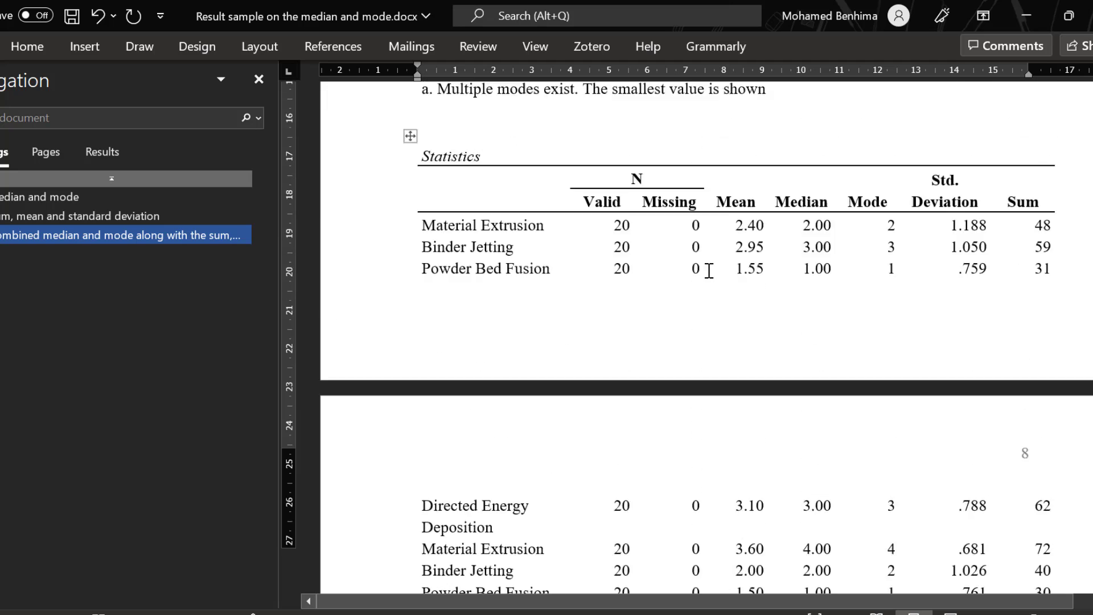
scroll(958, 463, down, 3)
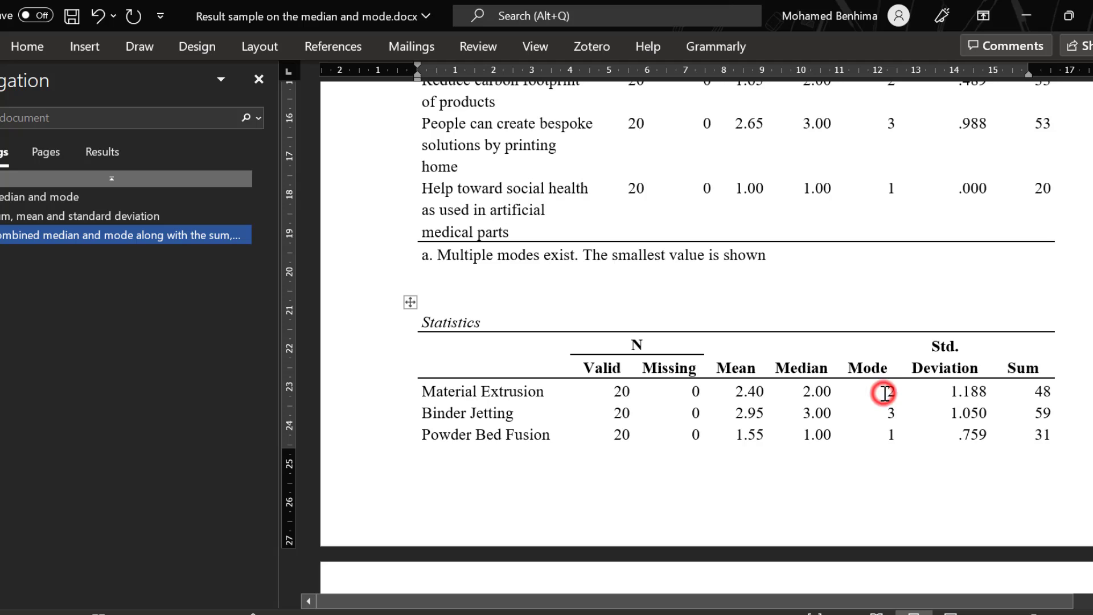
click(884, 392)
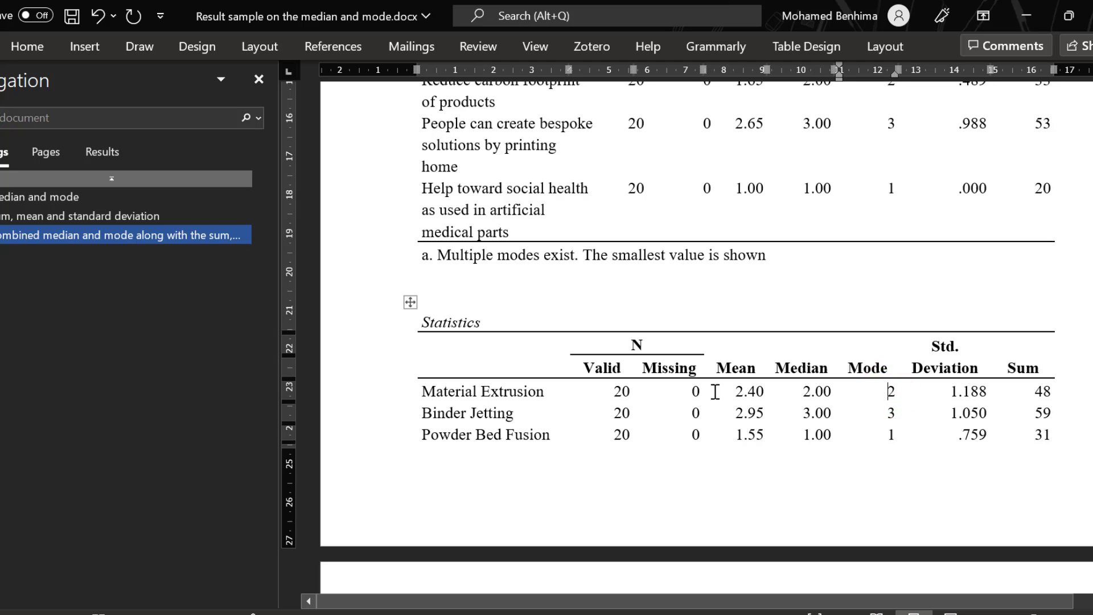
double_click(891, 414)
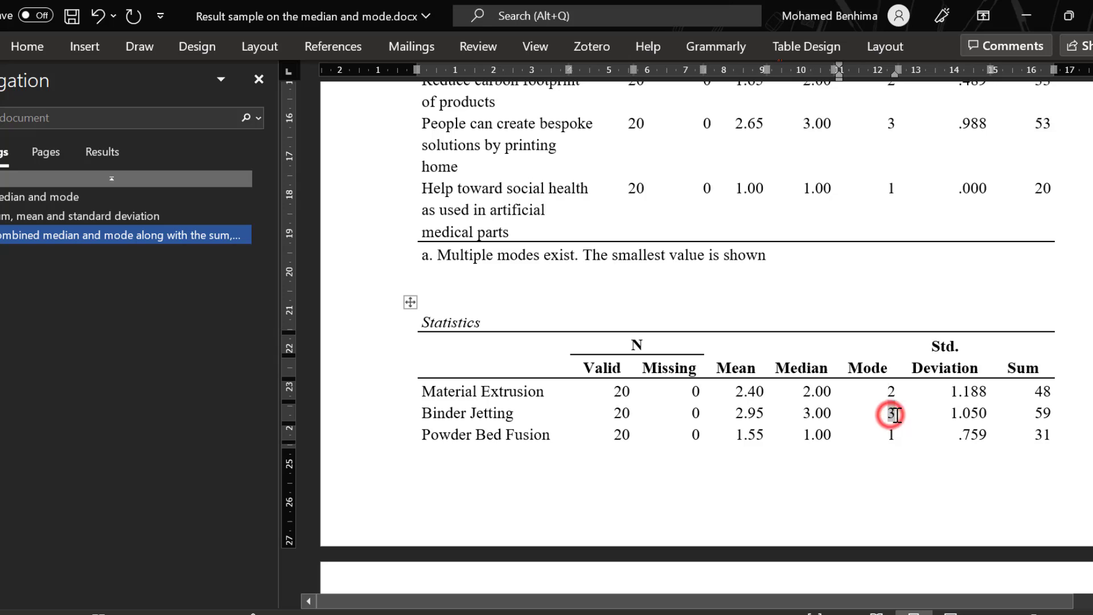
double_click(891, 435)
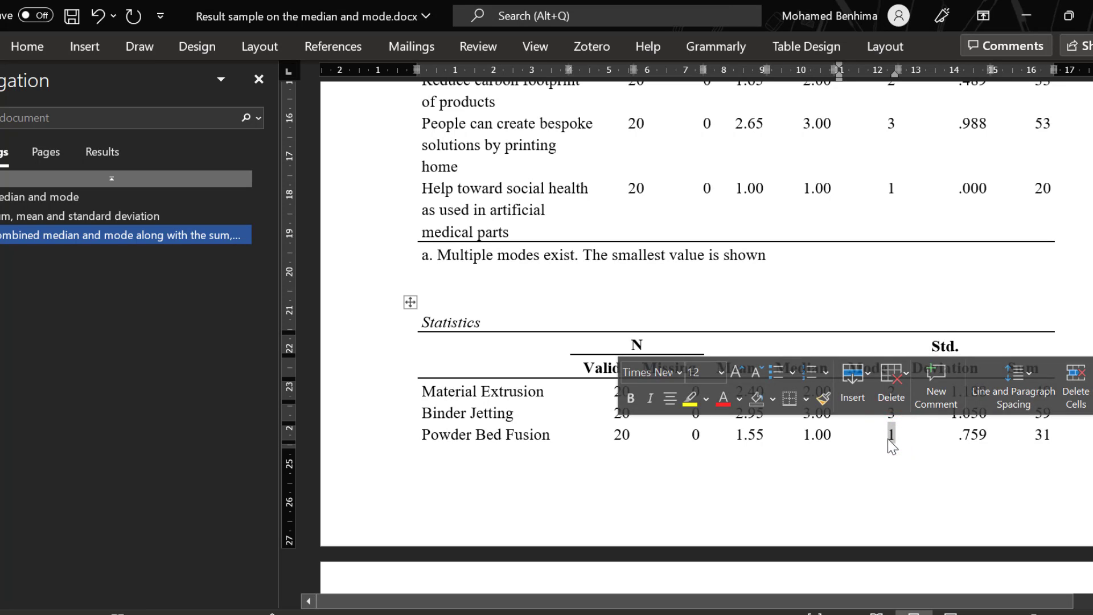
click(887, 436)
drag(880, 378, 888, 456)
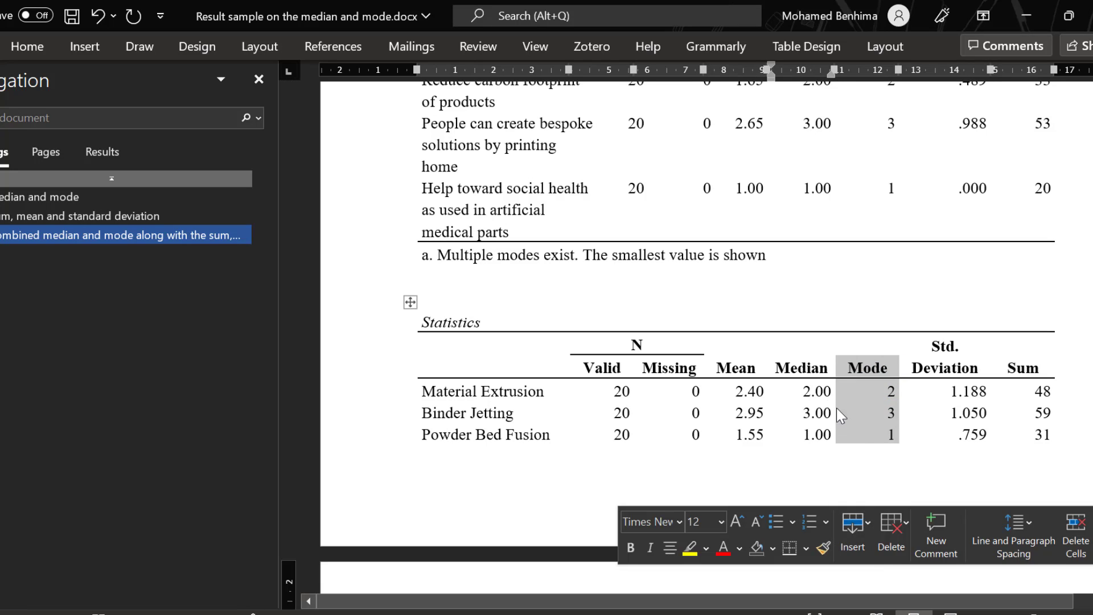
click(818, 390)
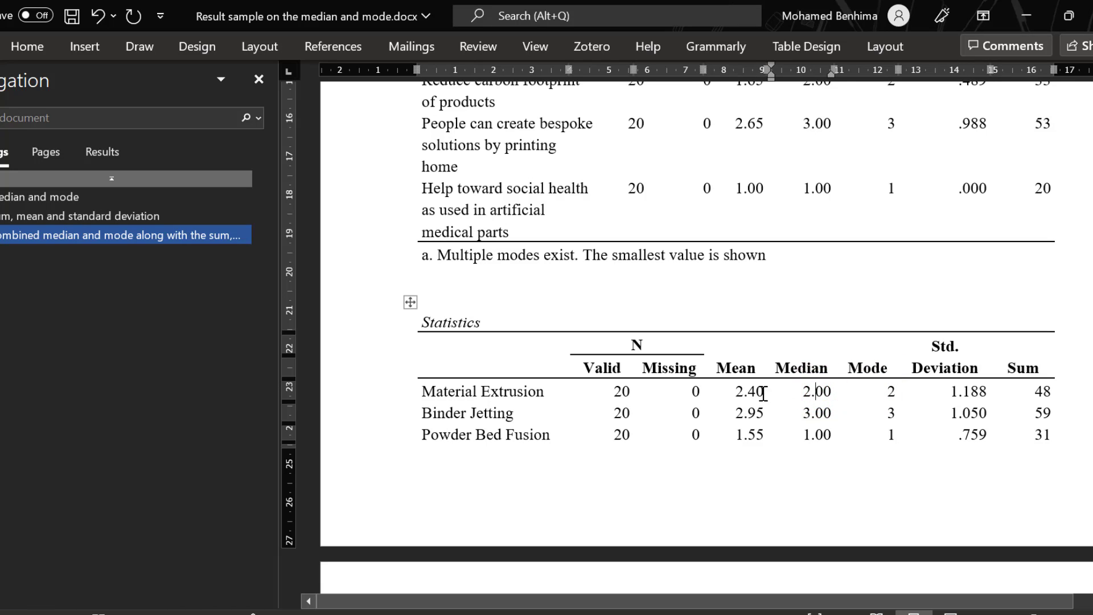
scroll(745, 397, down, 3)
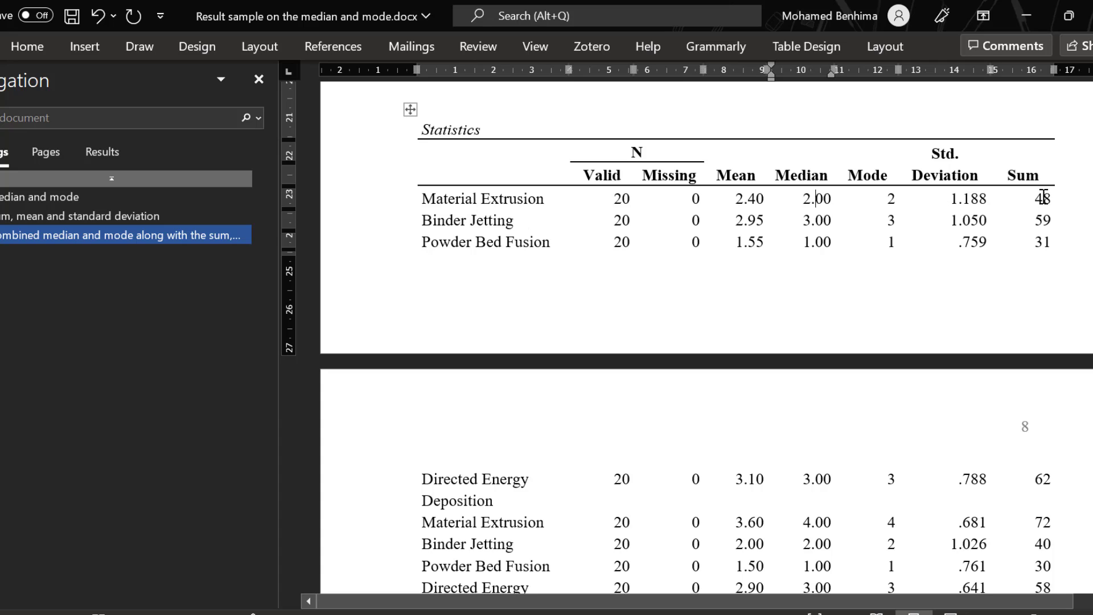
drag(1030, 182, 1037, 242)
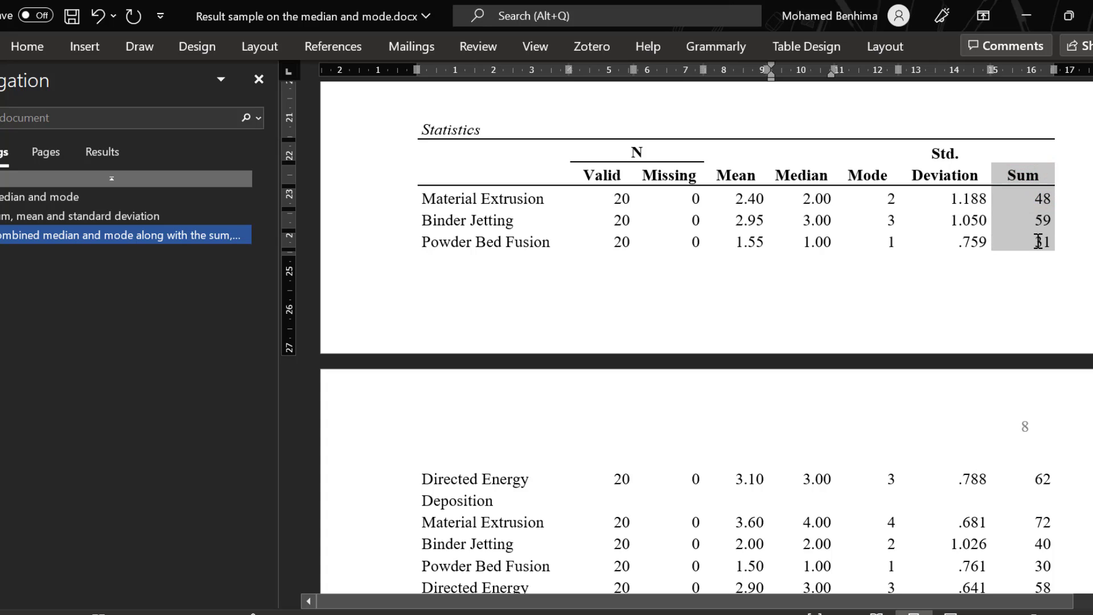
drag(1038, 242, 1050, 552)
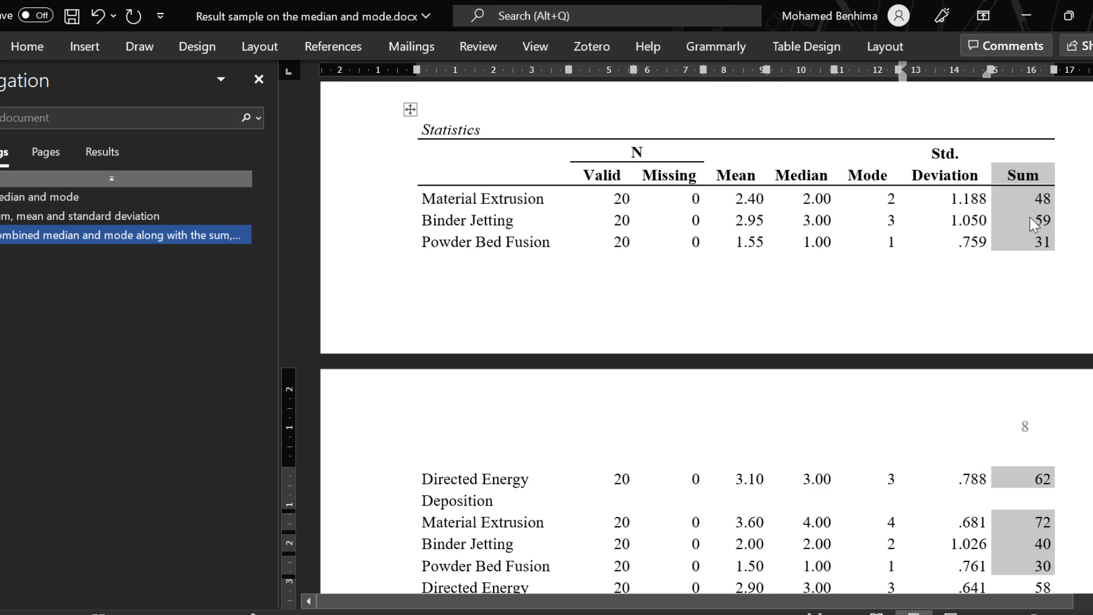
scroll(1034, 224, down, 5)
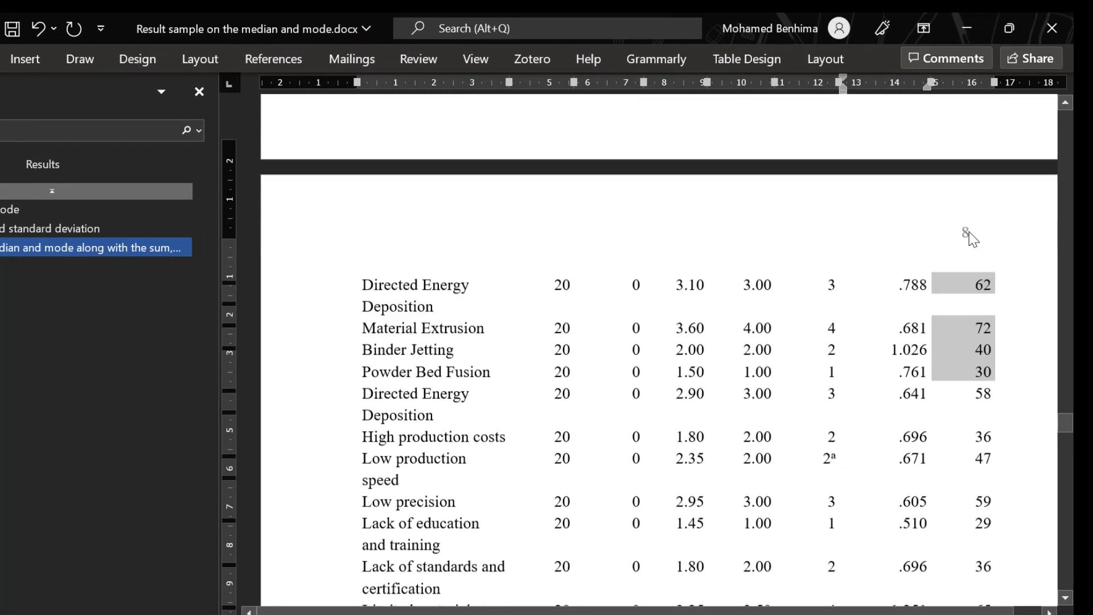
scroll(969, 231, up, 10)
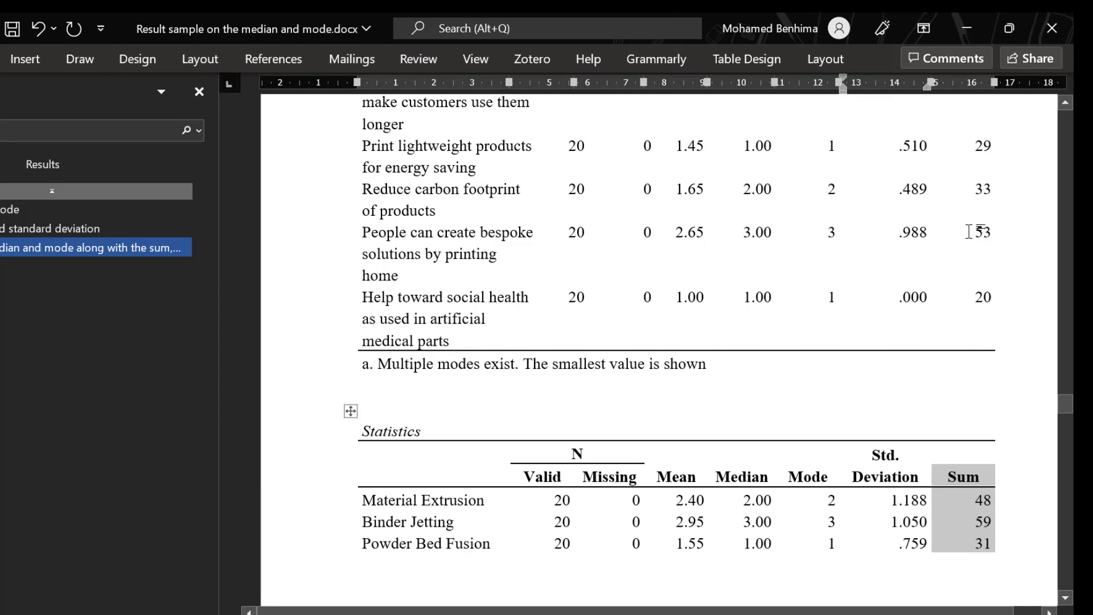
scroll(969, 231, down, 10)
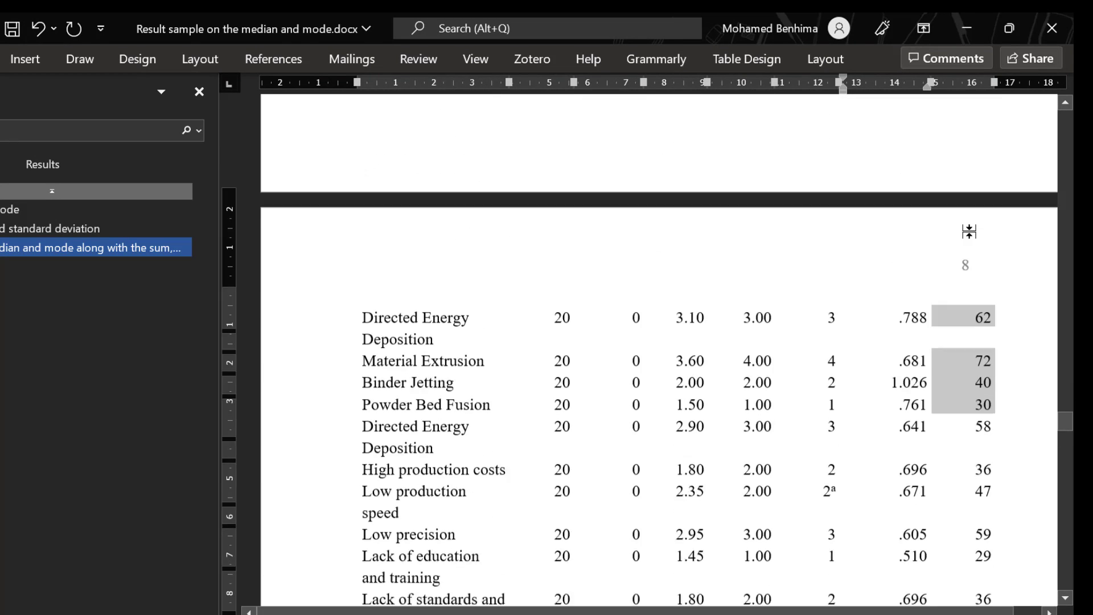